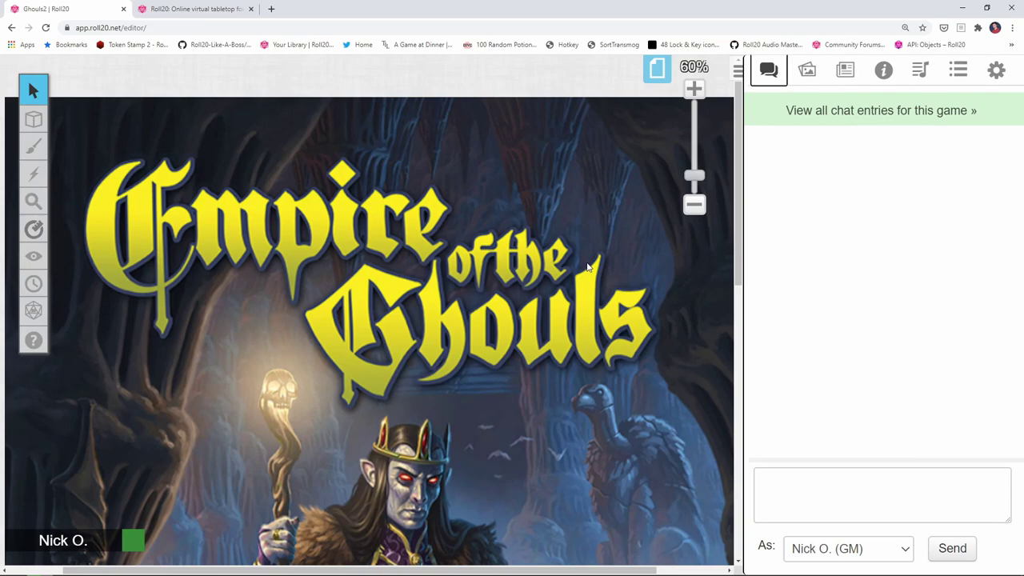
In the Journal, expand Underworld Gazetteer, Empire of the Ghouls Adventure and CHAPTER 5: Into the Fuligin Realm
click(809, 73)
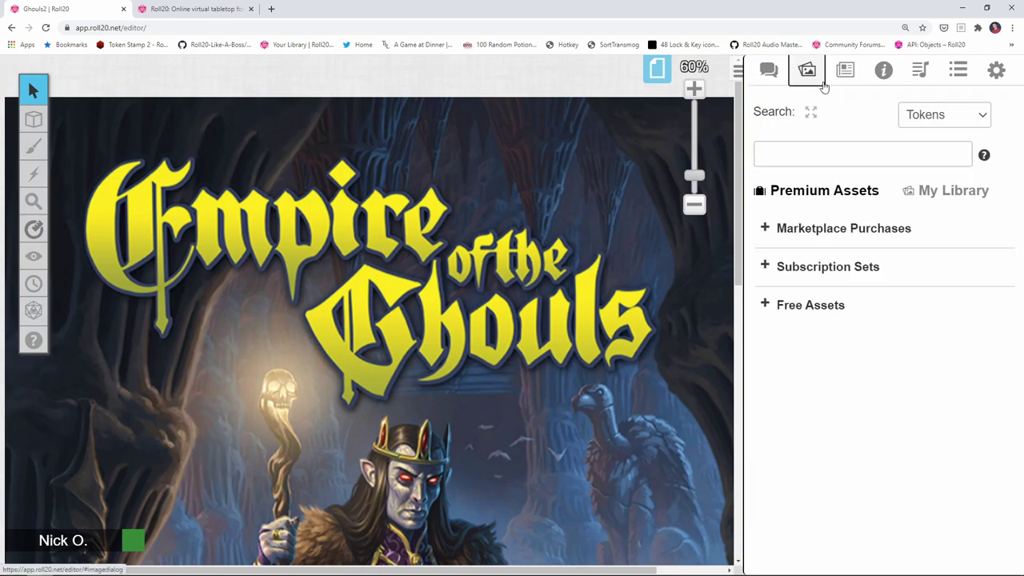
click(849, 71)
click(768, 225)
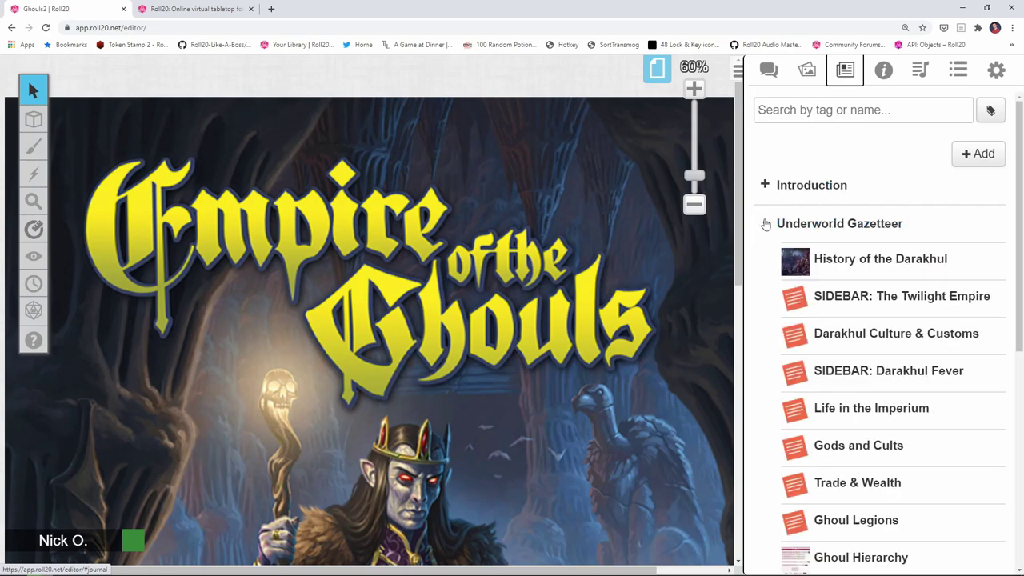
scroll(773, 252, down, 4)
click(766, 339)
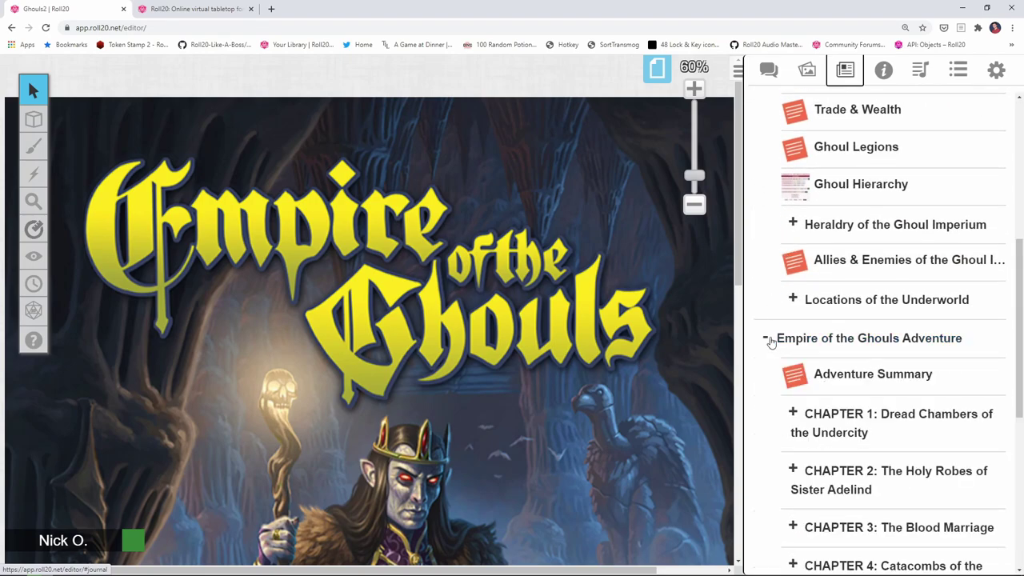
scroll(770, 335, down, 3)
scroll(780, 321, down, 2)
click(789, 226)
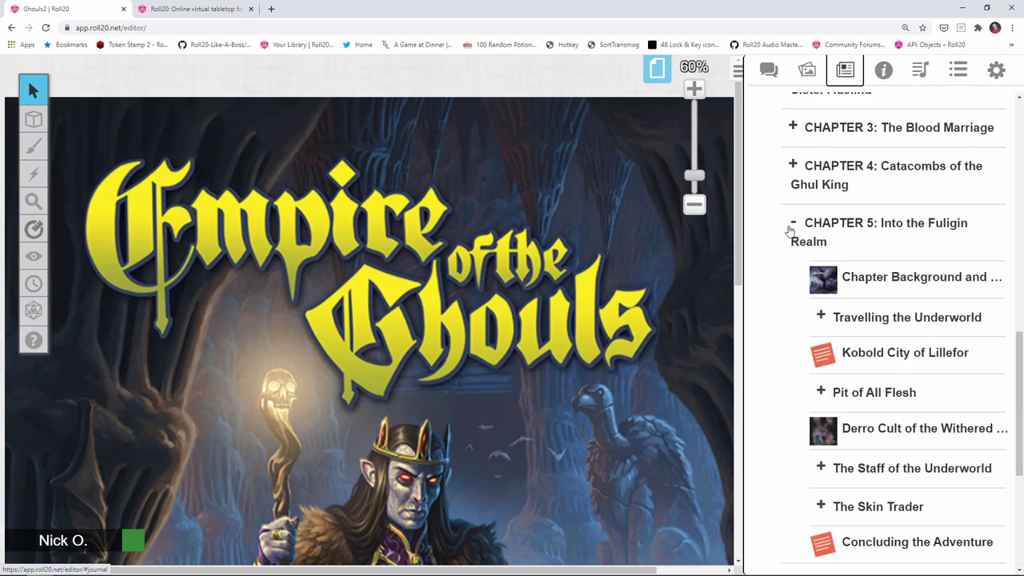
scroll(791, 232, up, 1)
scroll(789, 231, up, 6)
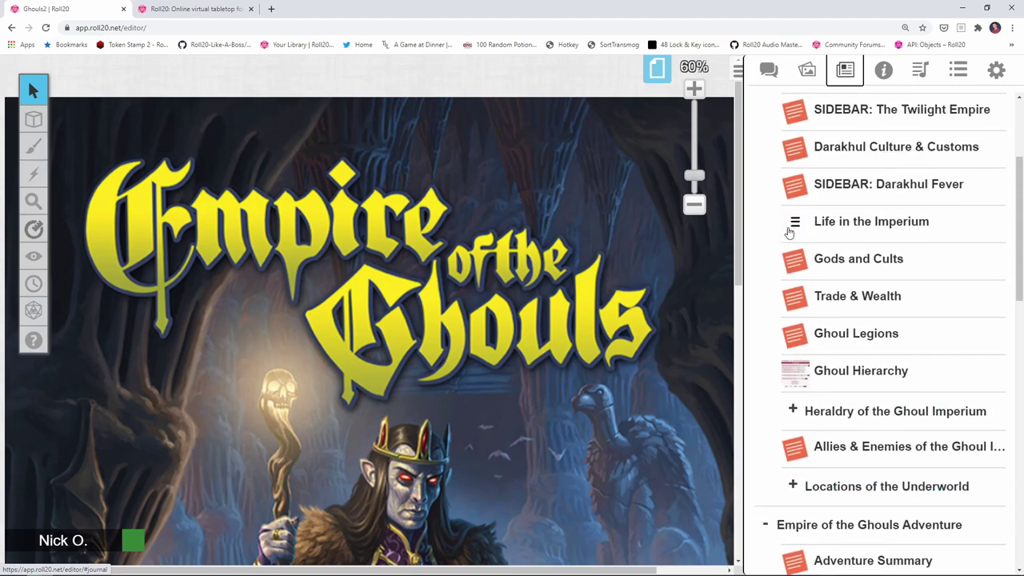
scroll(789, 231, up, 3)
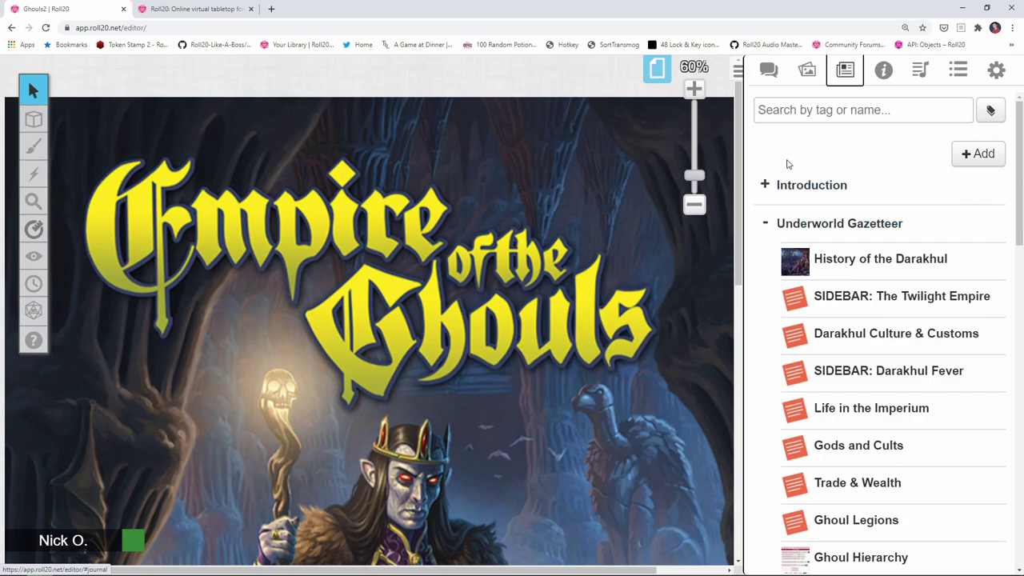
Filter the journal by 'Siwal' and re-expand the Underworld Gazetteer and Empire of the Ghouls folders
click(791, 116)
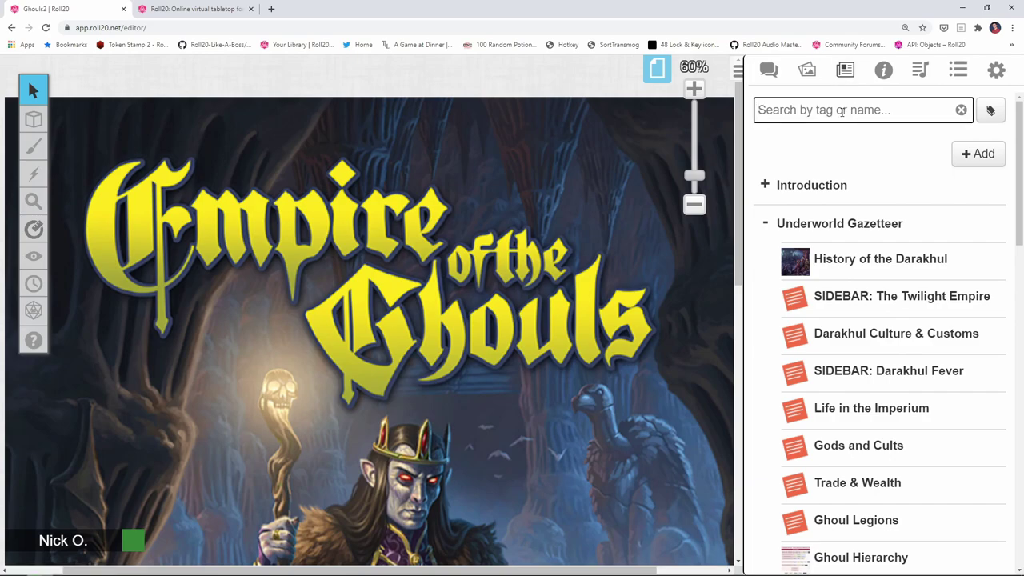
text(Siwal)
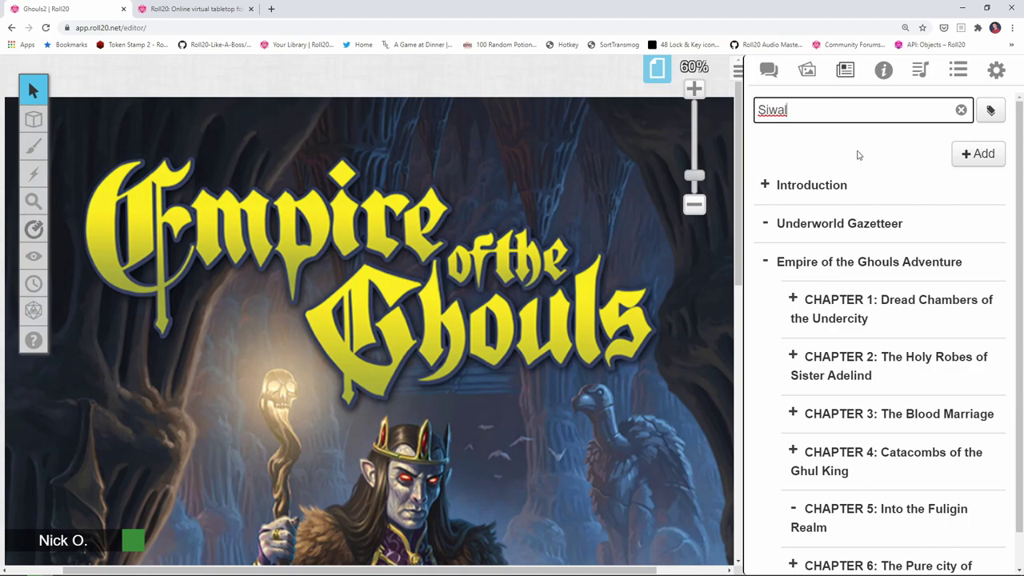
click(794, 185)
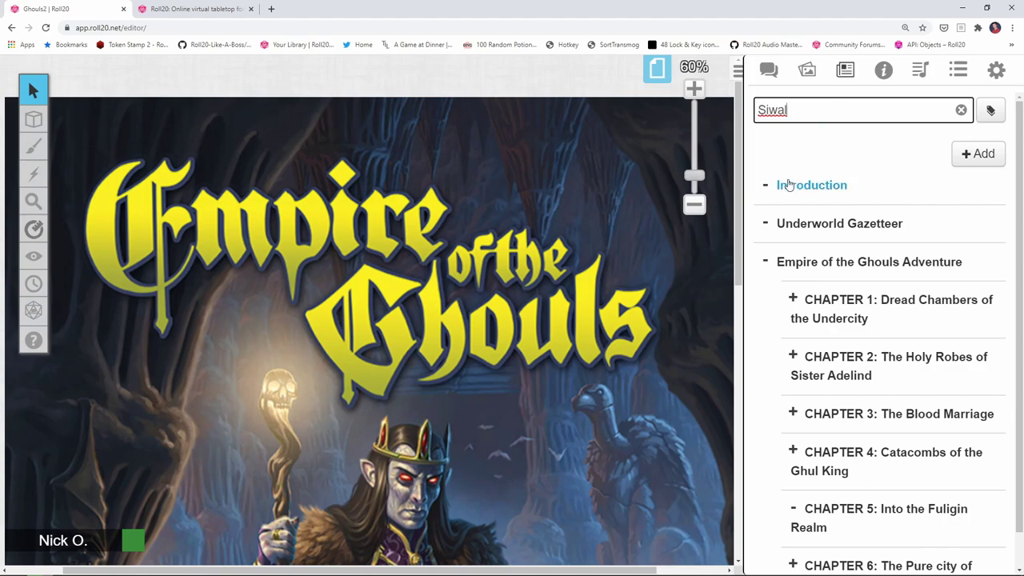
click(818, 221)
click(810, 196)
click(837, 225)
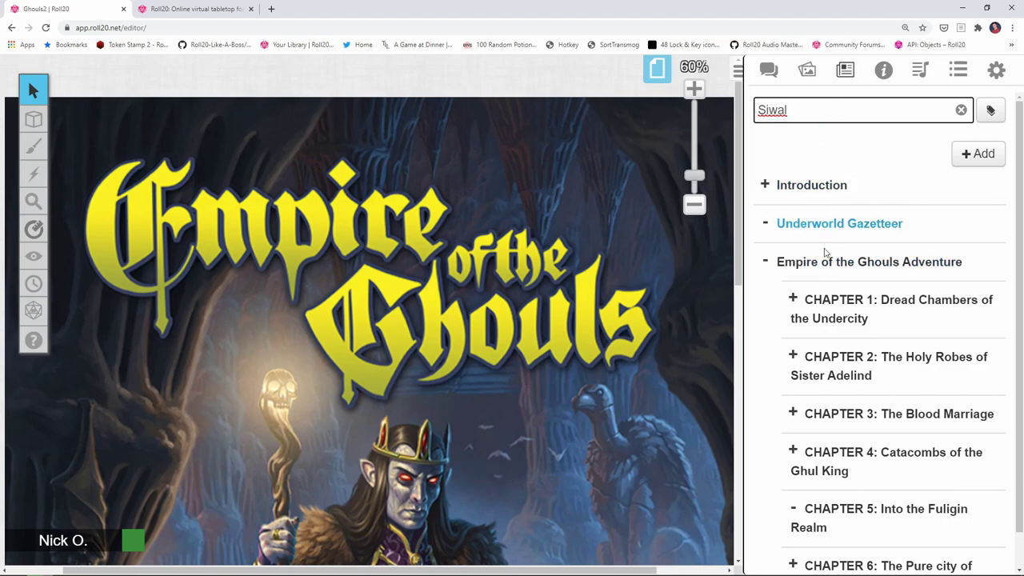
click(827, 256)
click(827, 256)
Expand the chapter folders through CHAPTER 4 and its Siwal folder to list its handouts
scroll(840, 257, down, 1)
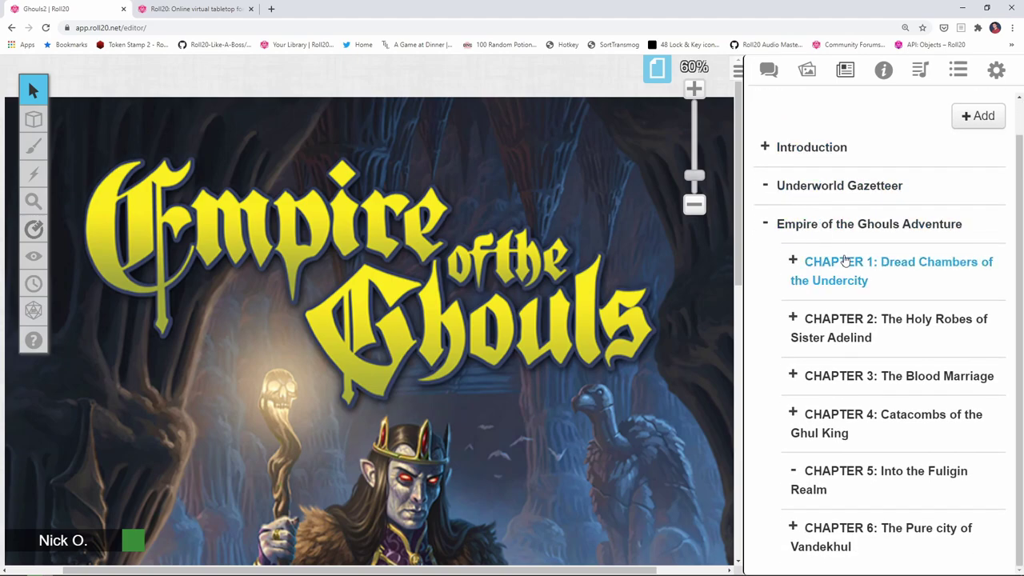
click(847, 328)
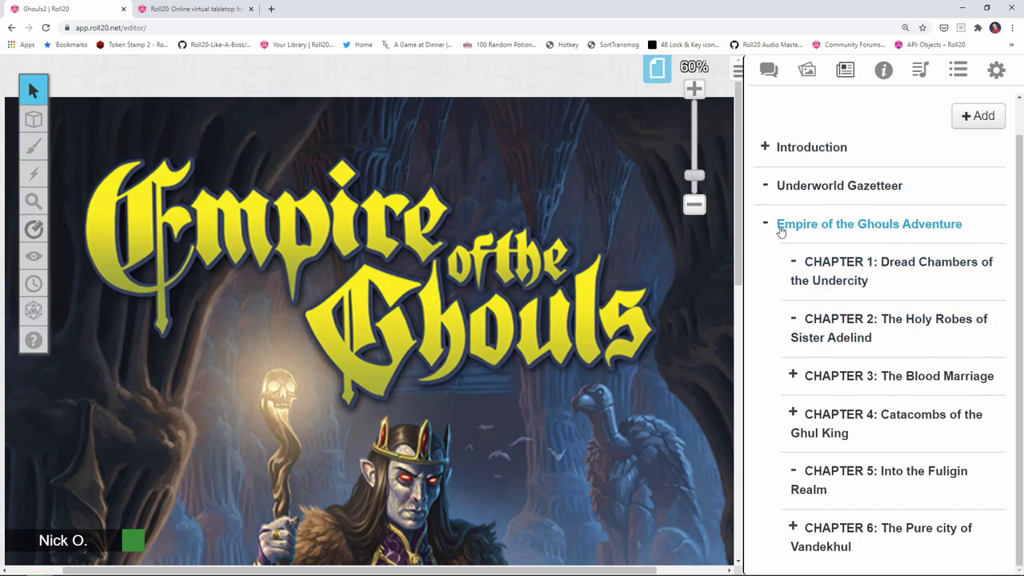
click(781, 147)
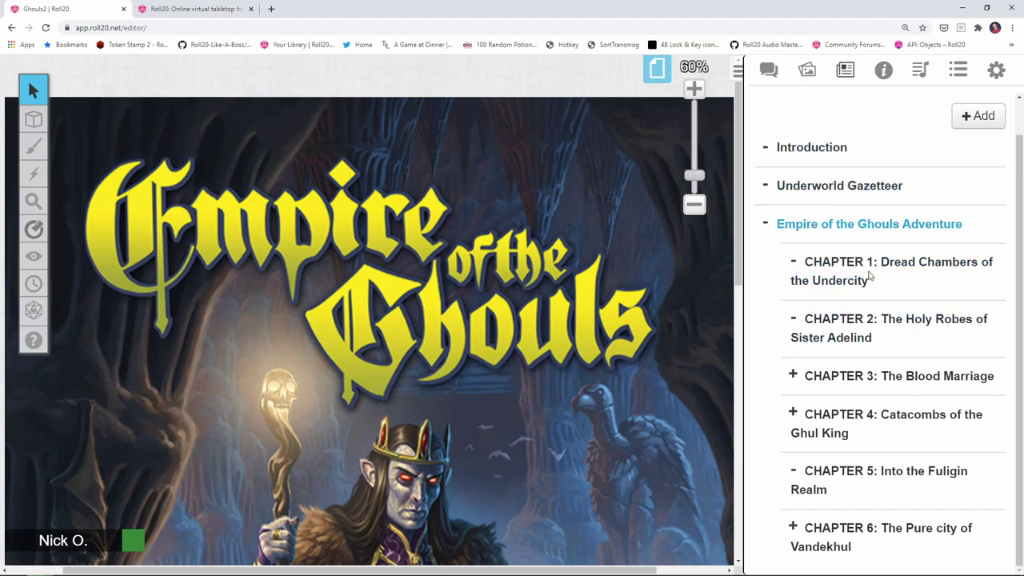
click(848, 373)
click(889, 415)
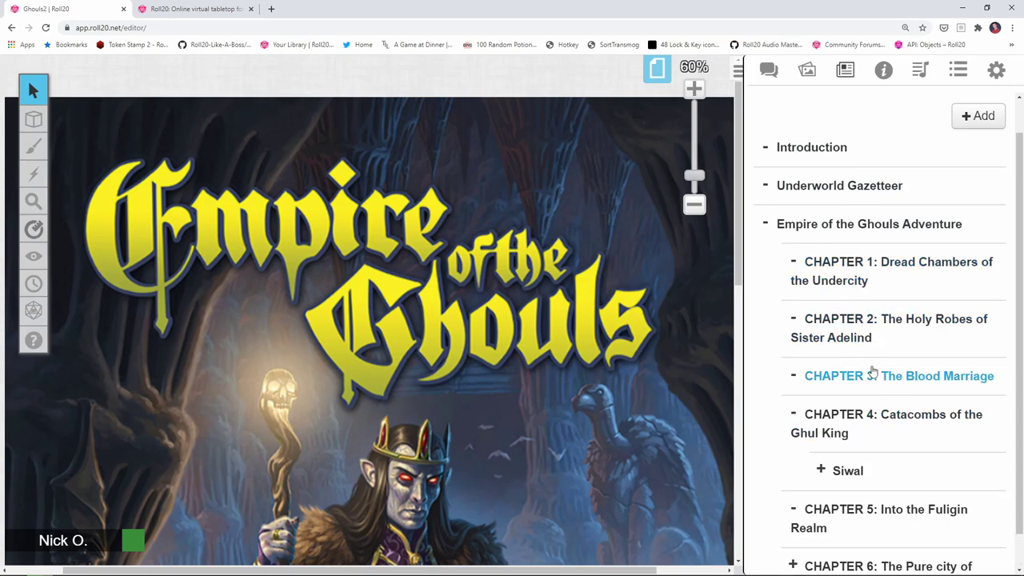
scroll(822, 232, down, 1)
click(846, 432)
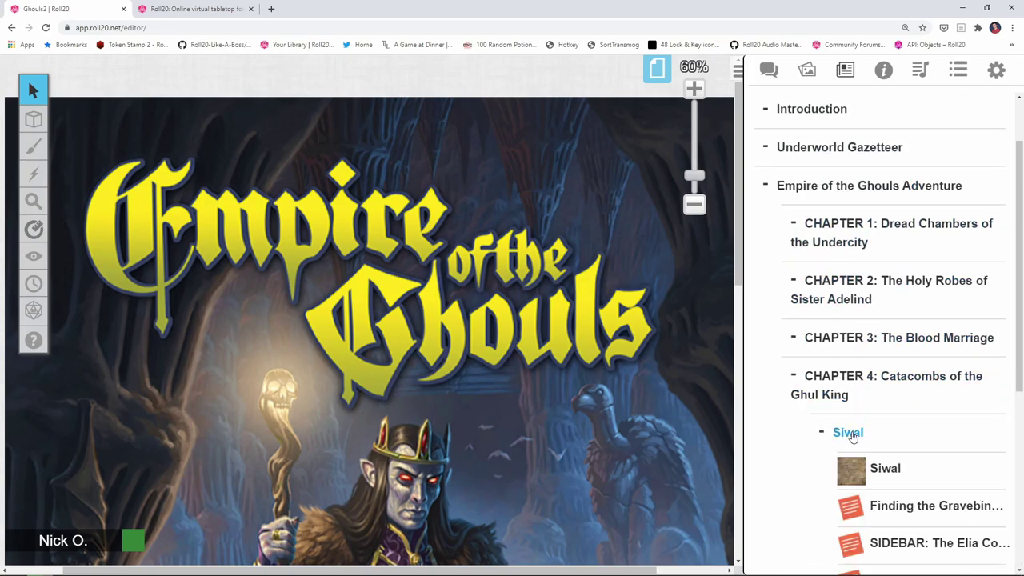
scroll(822, 353, down, 4)
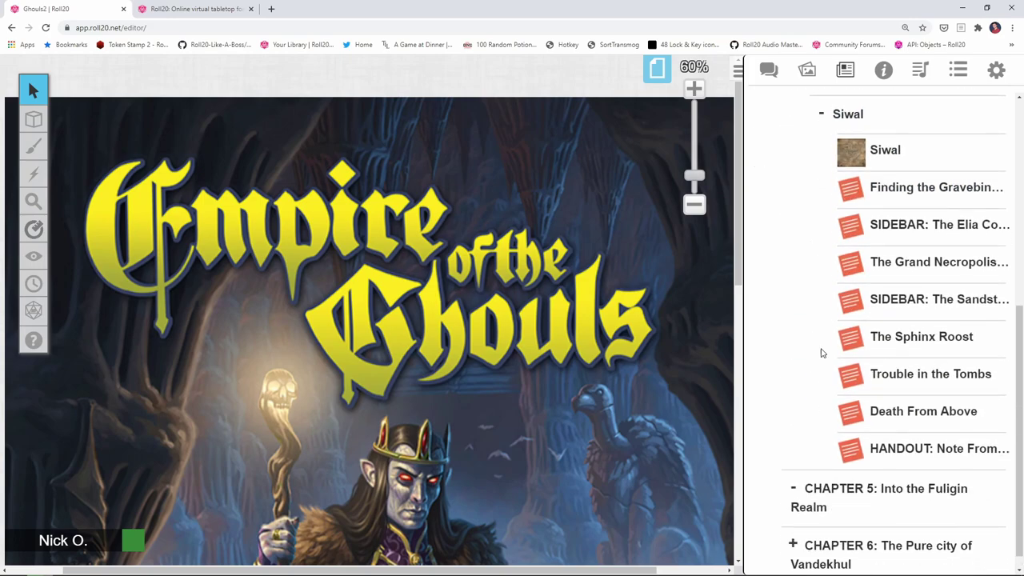
click(885, 149)
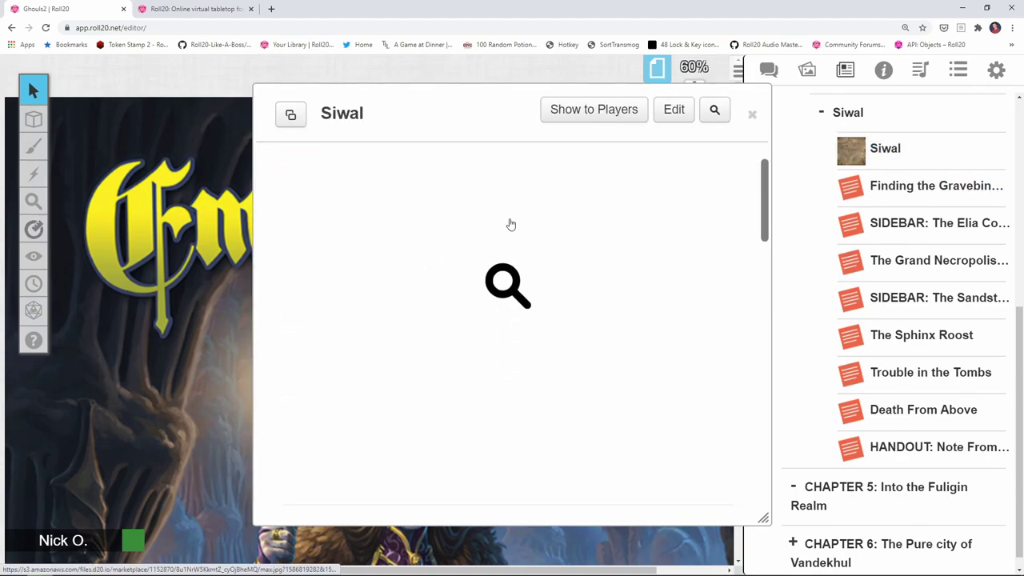
scroll(510, 225, down, 2)
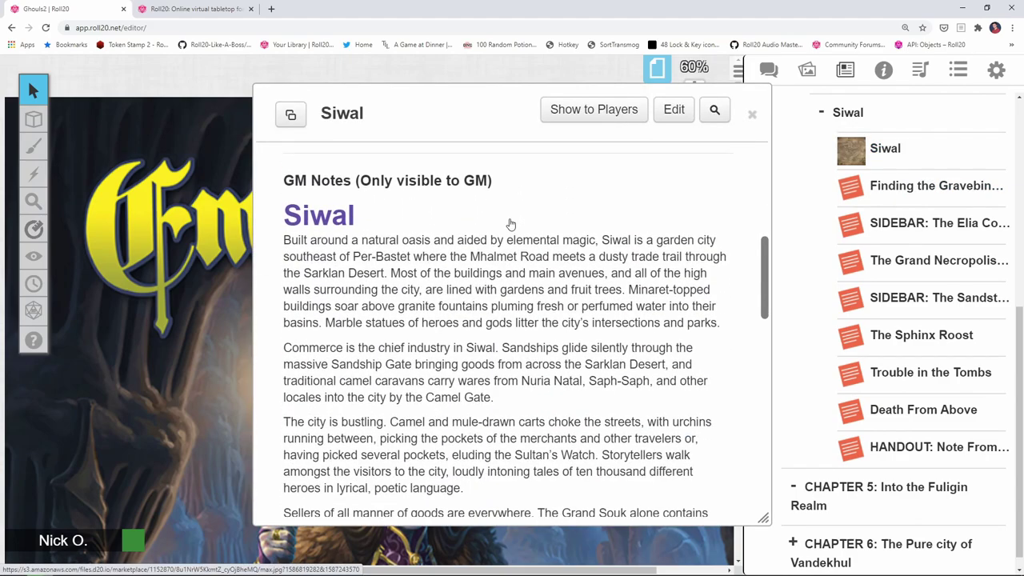
click(752, 114)
click(809, 509)
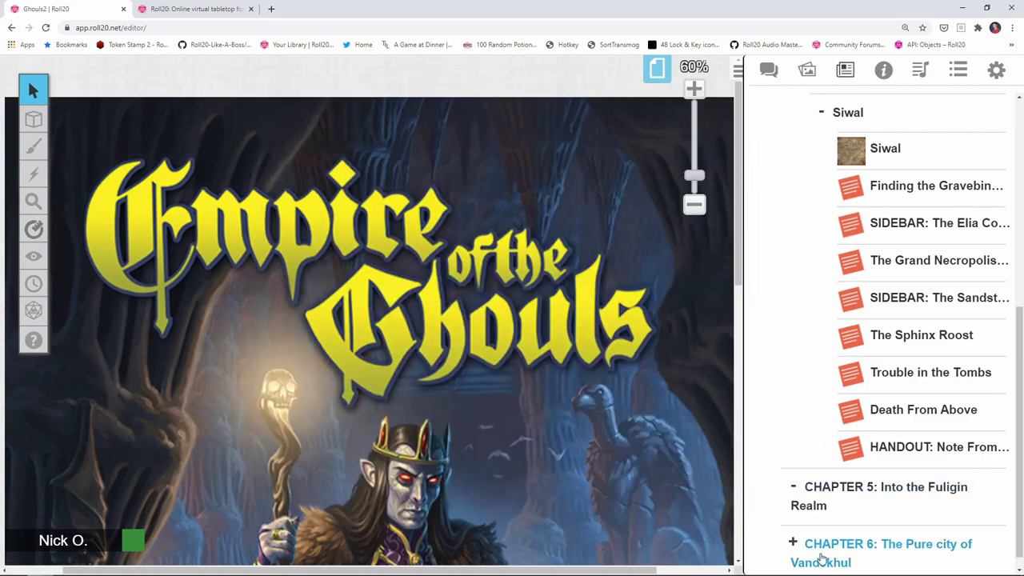
scroll(773, 313, up, 2)
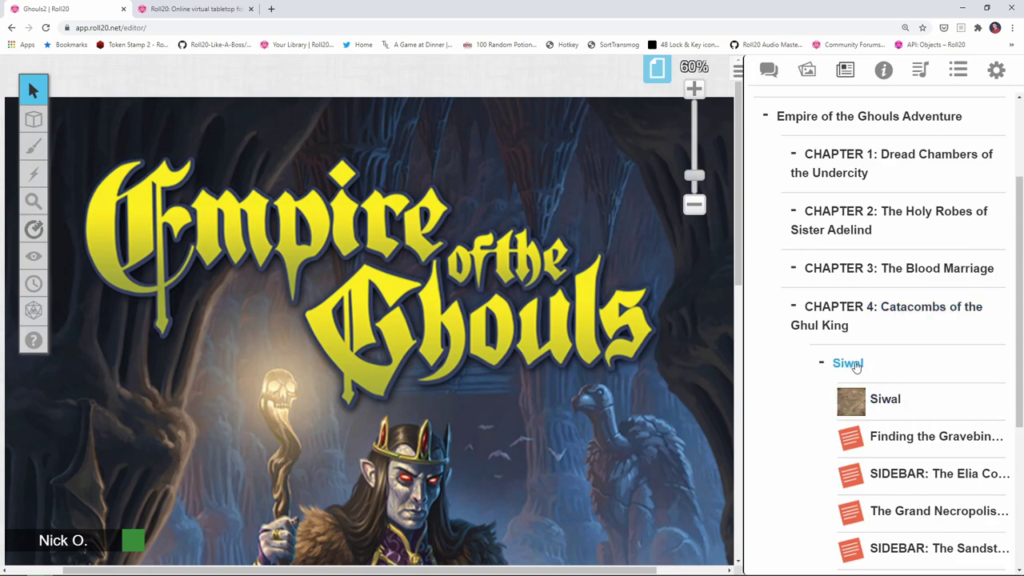
scroll(856, 365, up, 2)
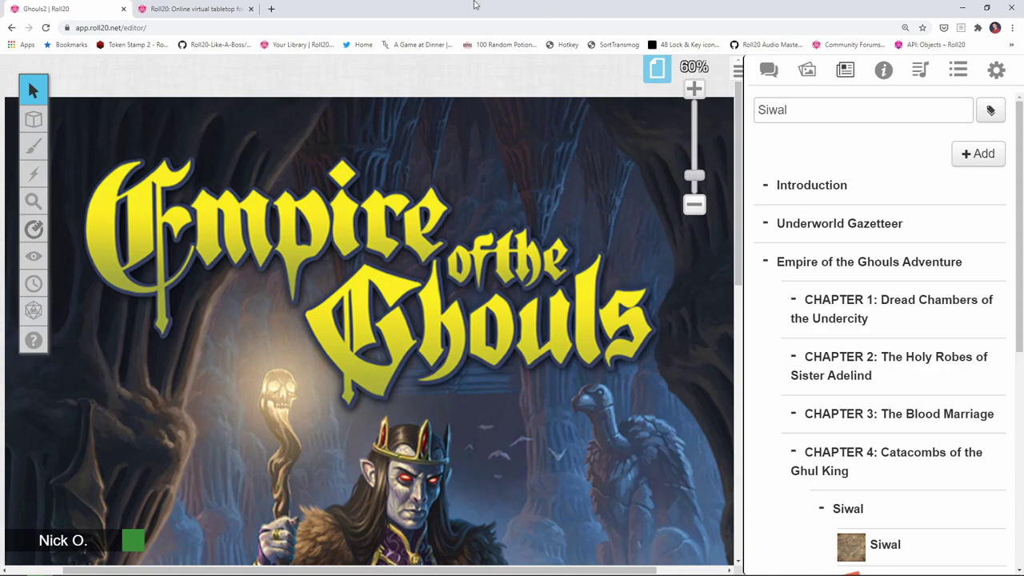
Review the Search script's help page, then return to the game
click(216, 8)
scroll(267, 169, up, 6)
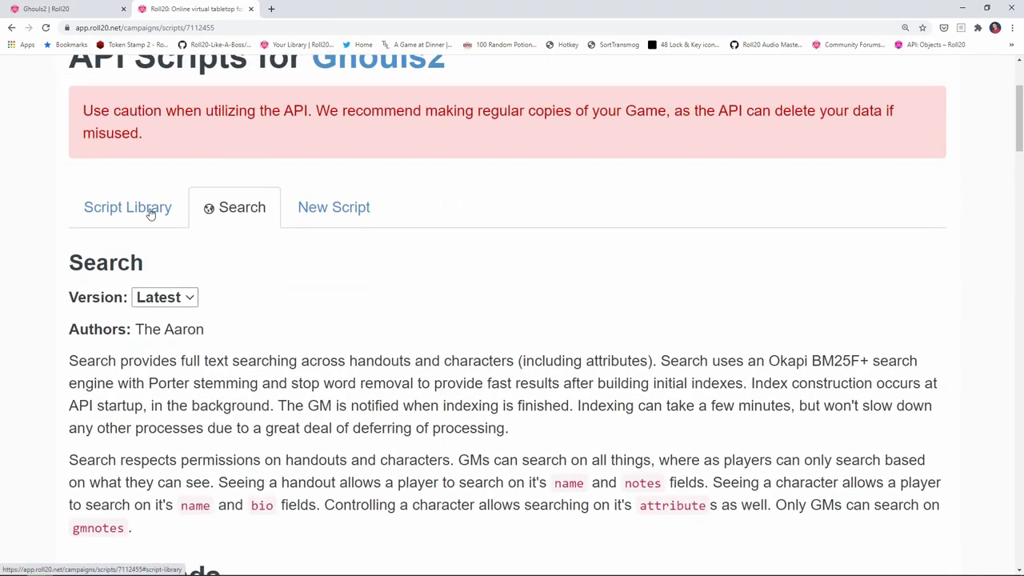
click(76, 9)
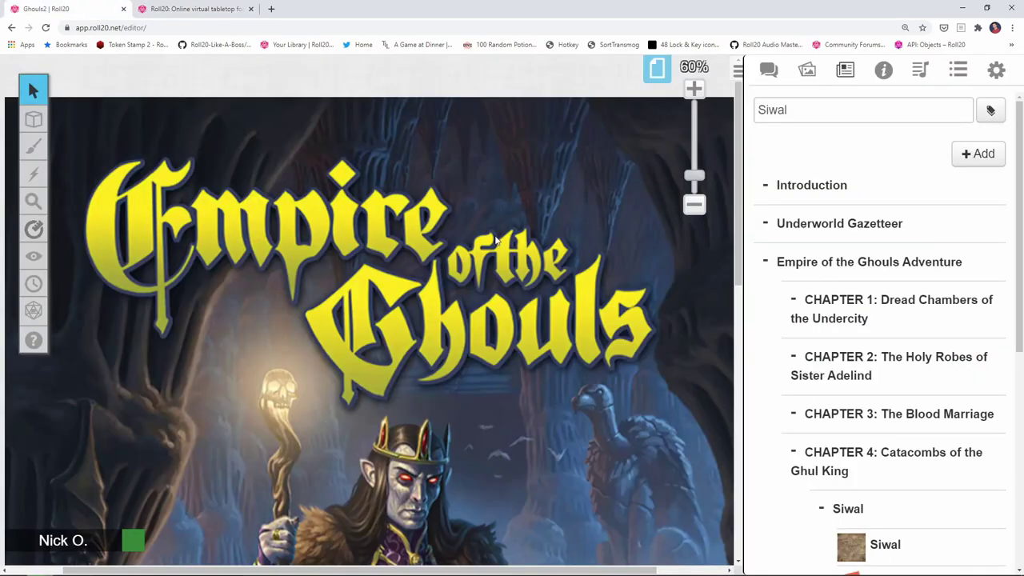
Send '!search Siwal' in chat and scroll through the 16 ranked results
click(769, 70)
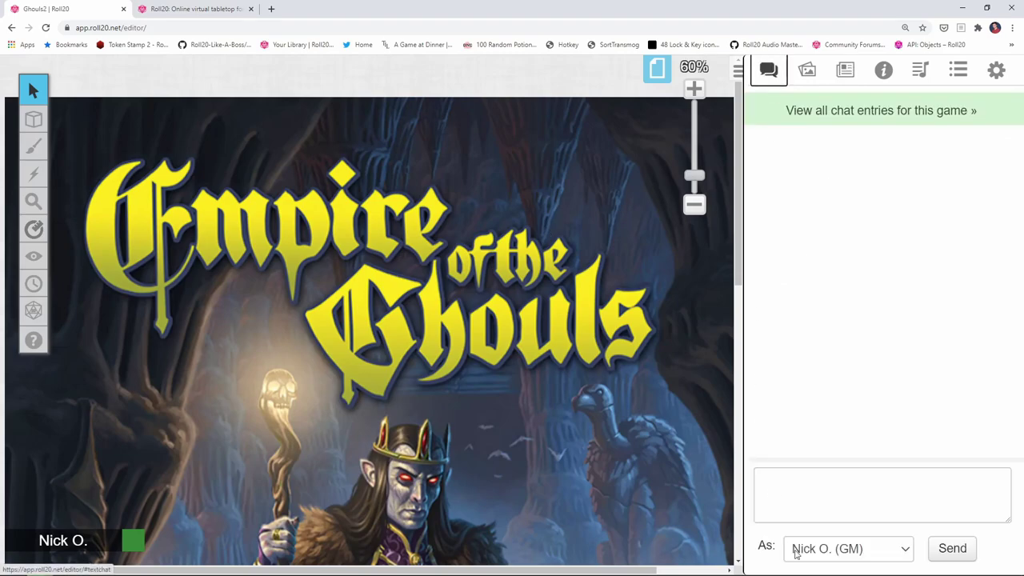
click(802, 506)
text(!)
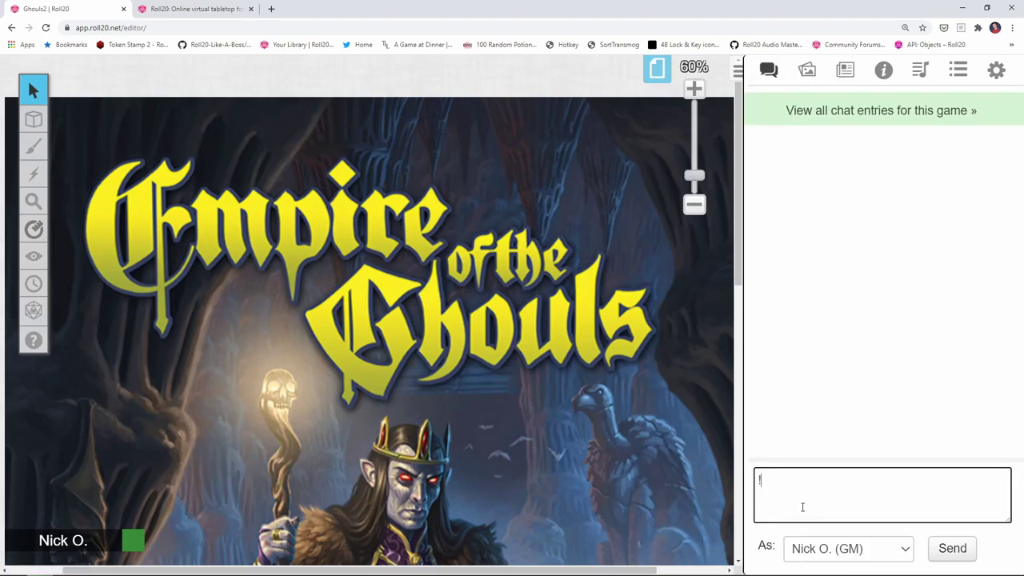
text(search Siwal)
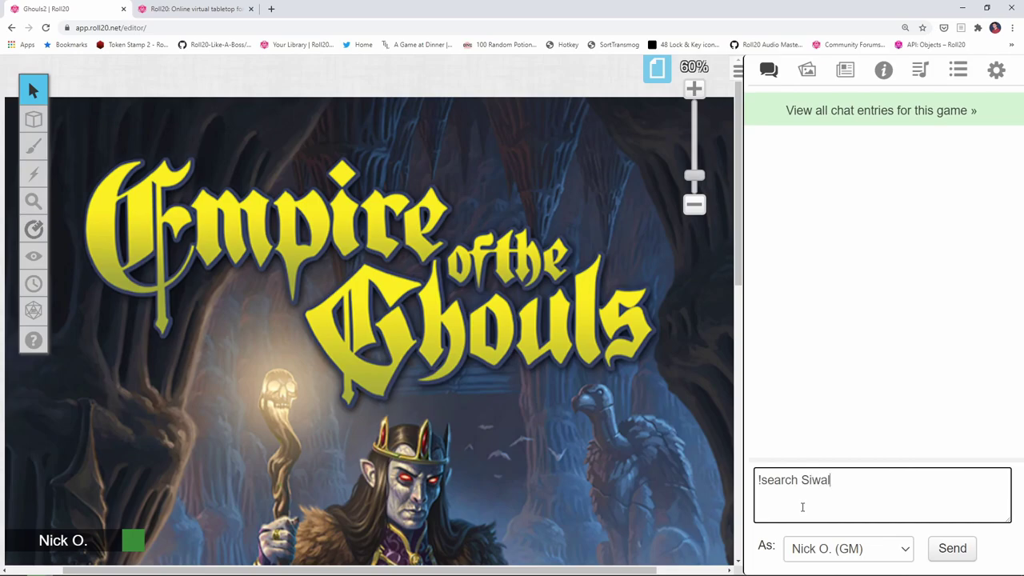
key(Return)
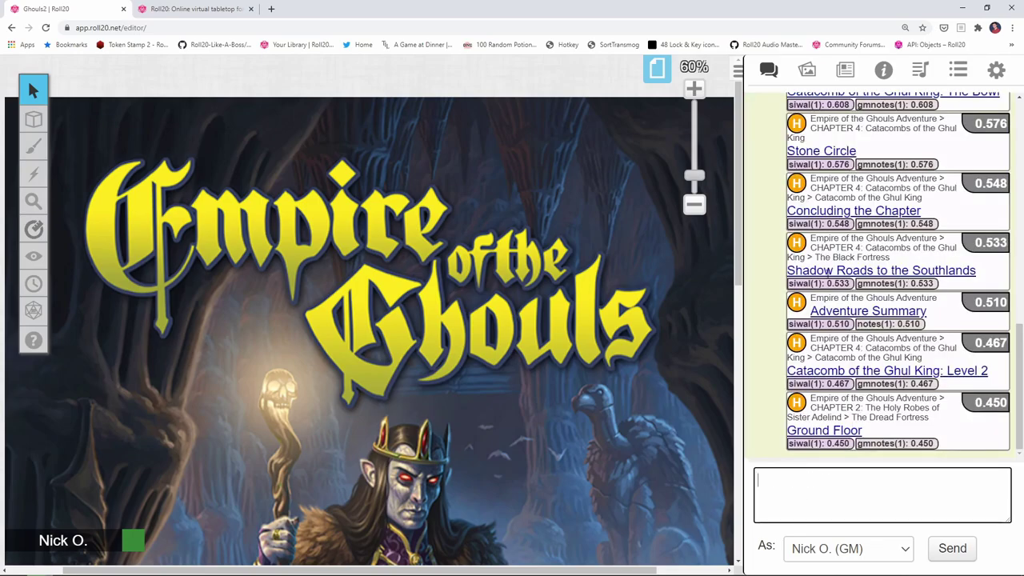
scroll(836, 217, up, 5)
scroll(836, 218, up, 3)
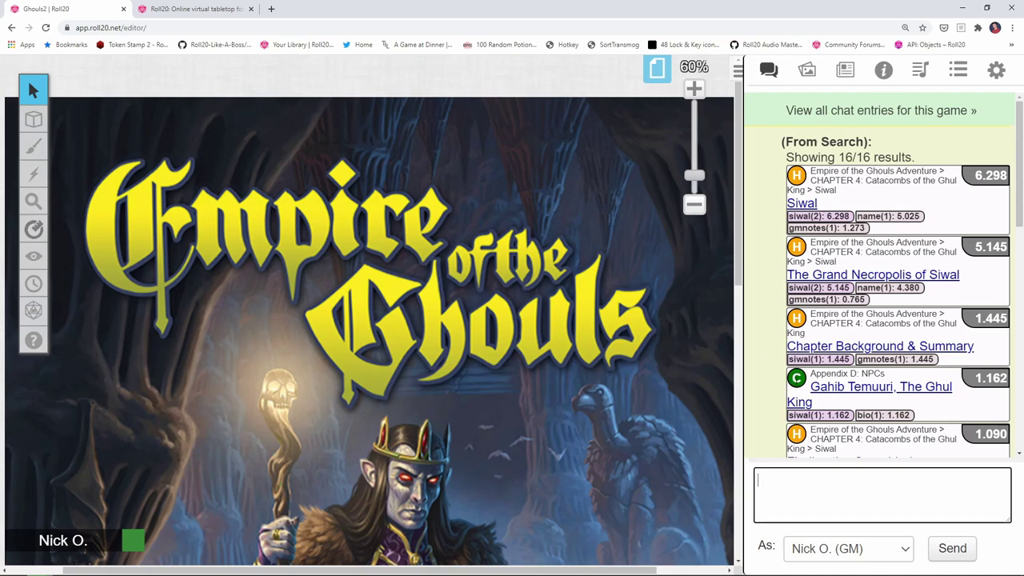
Open the Siwal handout from the search results, read it, and close it
click(810, 206)
scroll(521, 254, down, 3)
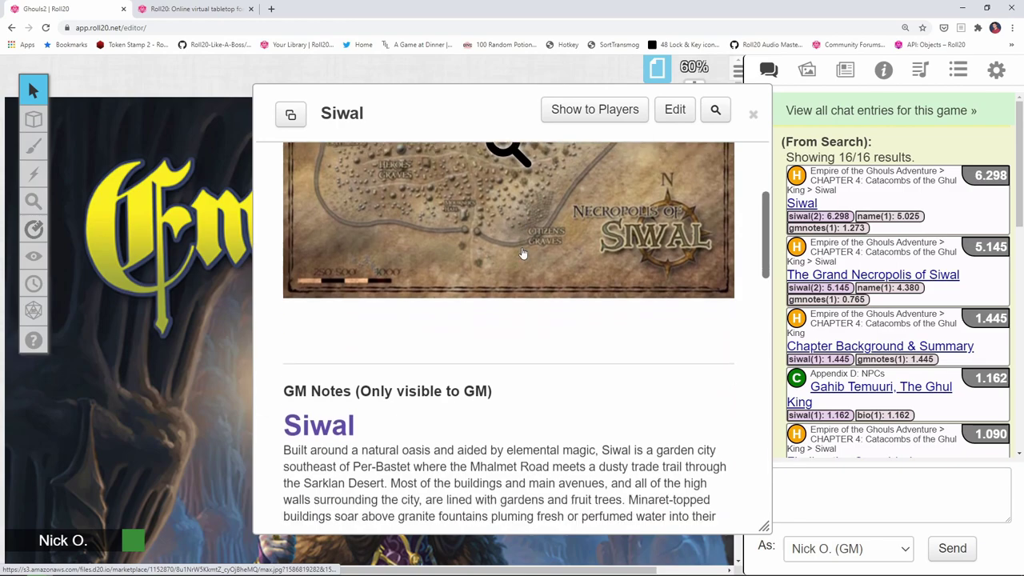
scroll(633, 280, down, 1)
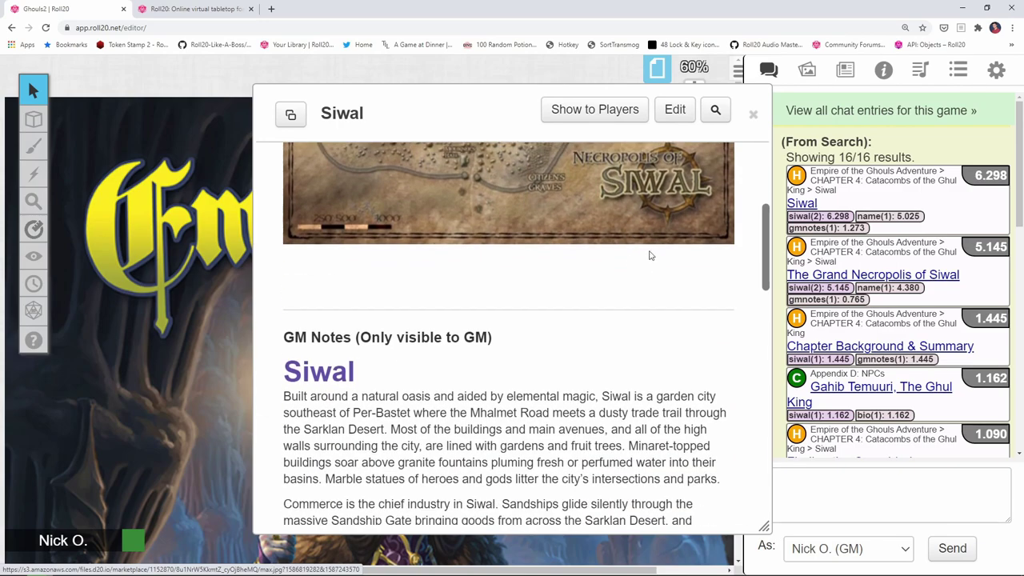
click(754, 114)
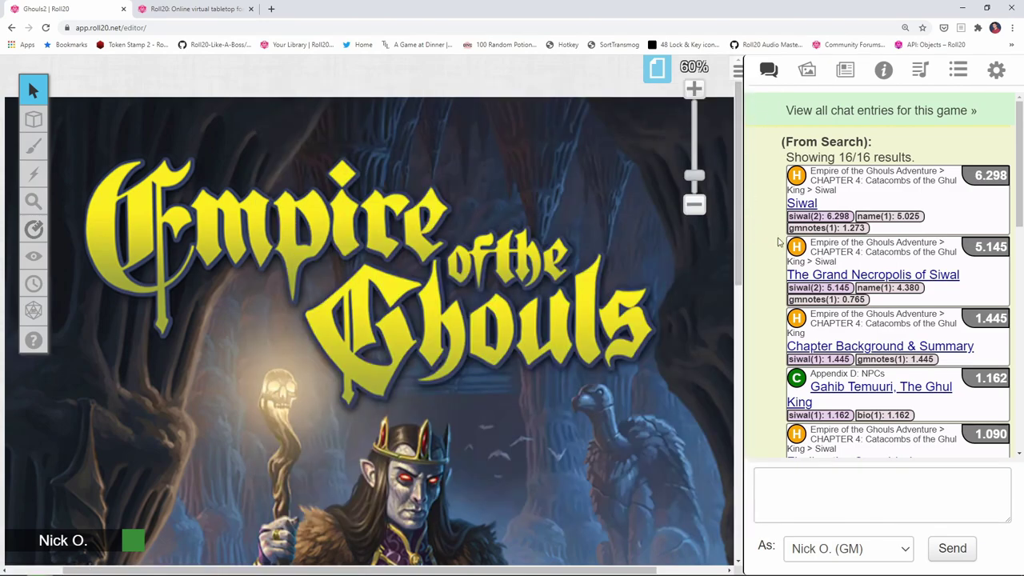
Open the Chapter Background & Summary result and scroll to its GM Notes
scroll(820, 282, down, 1)
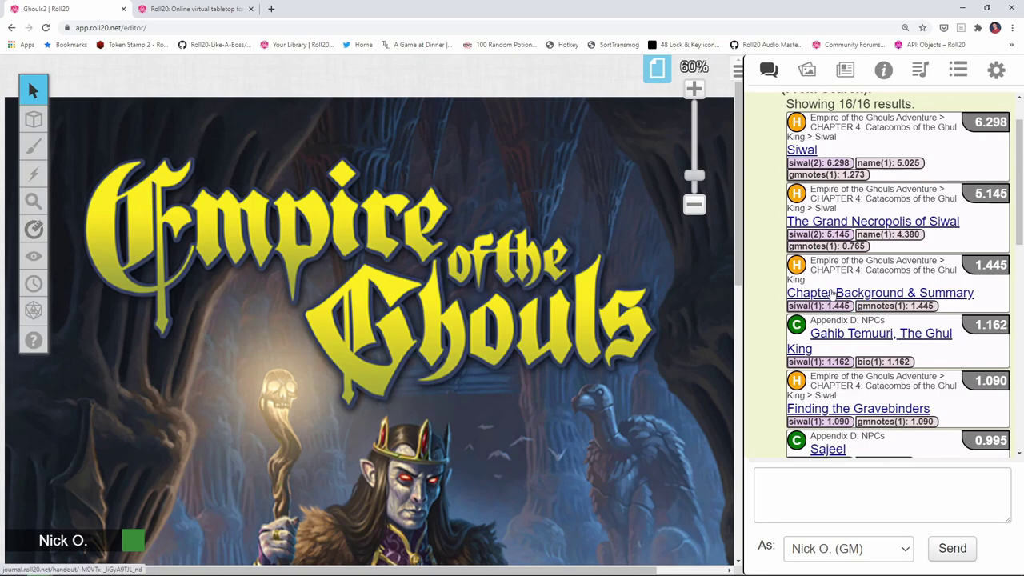
click(829, 294)
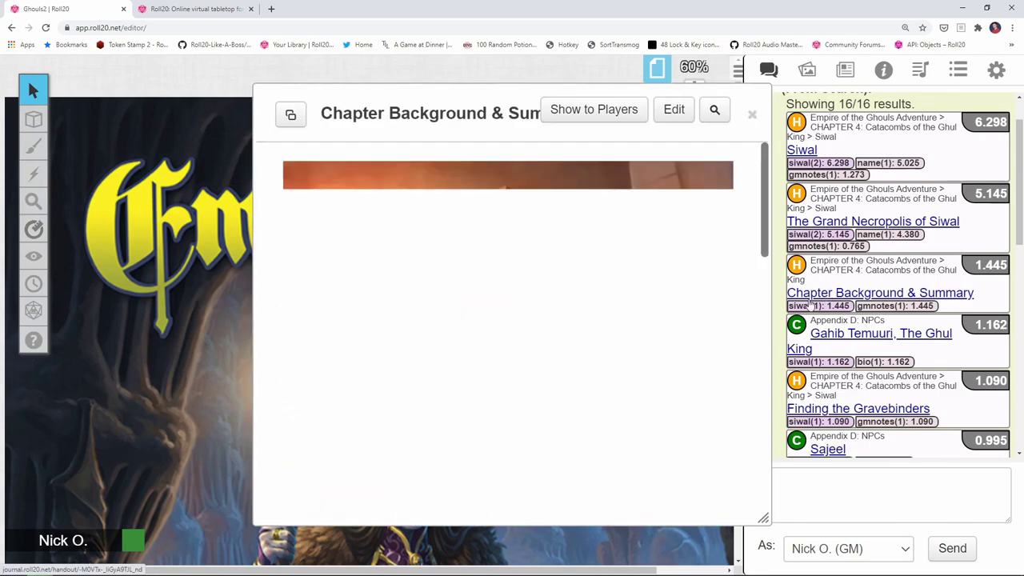
scroll(507, 286, down, 5)
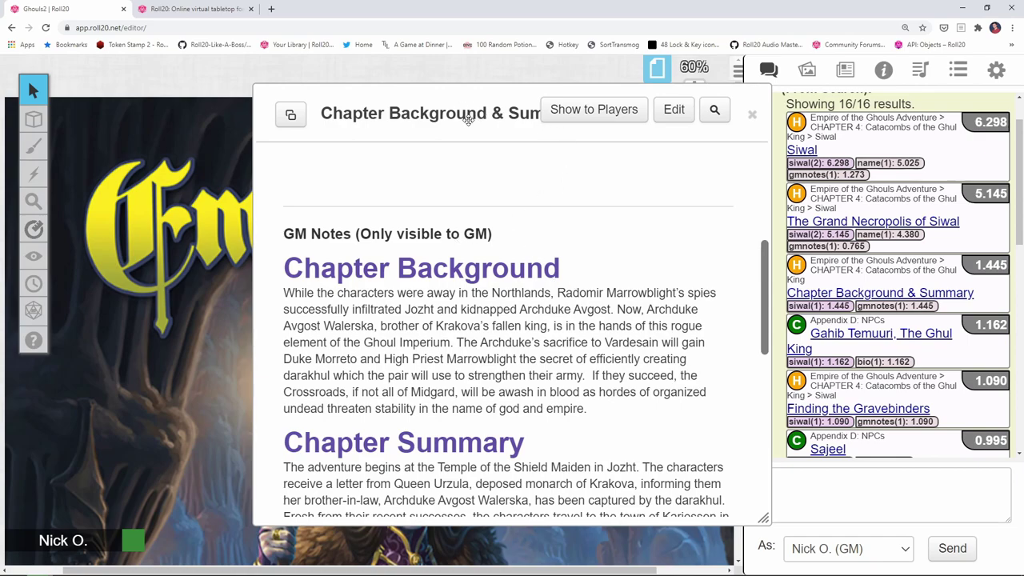
drag(469, 118, 405, 108)
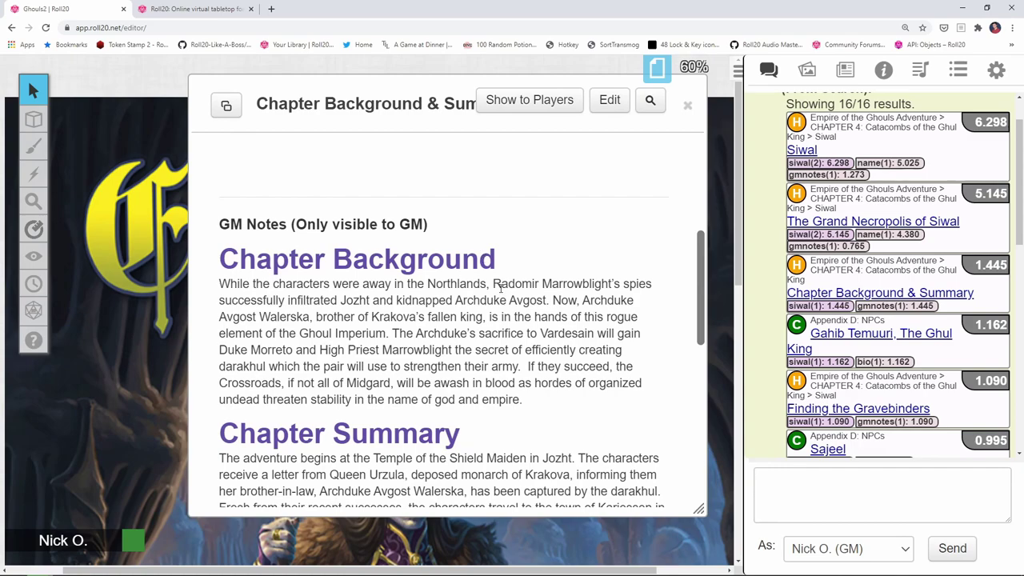
scroll(496, 276, down, 5)
scroll(501, 289, up, 2)
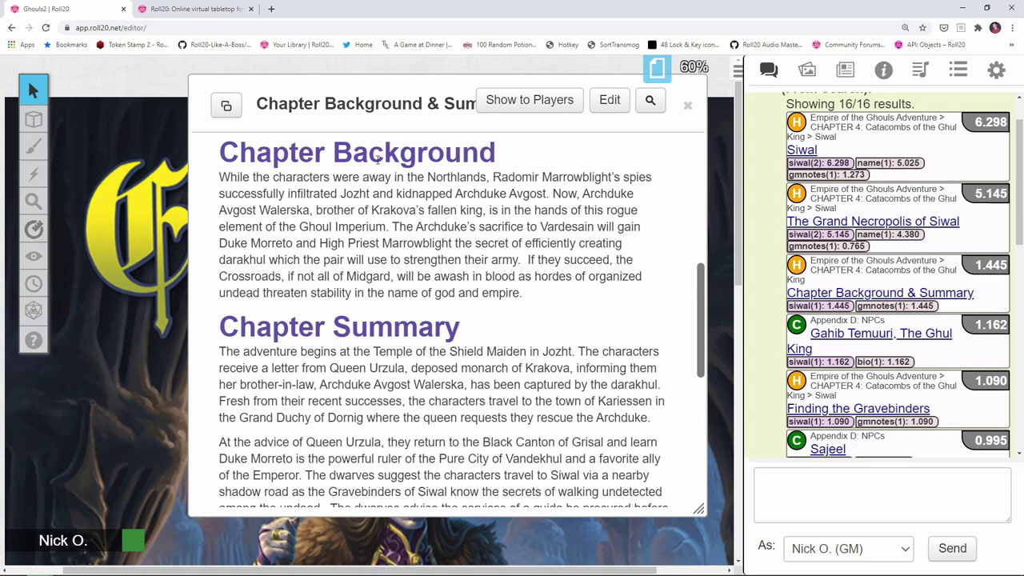
Pop out the Chapter Background & Summary handout, find 'Siwa' in it, then close the window
click(227, 107)
drag(183, 15, 338, 84)
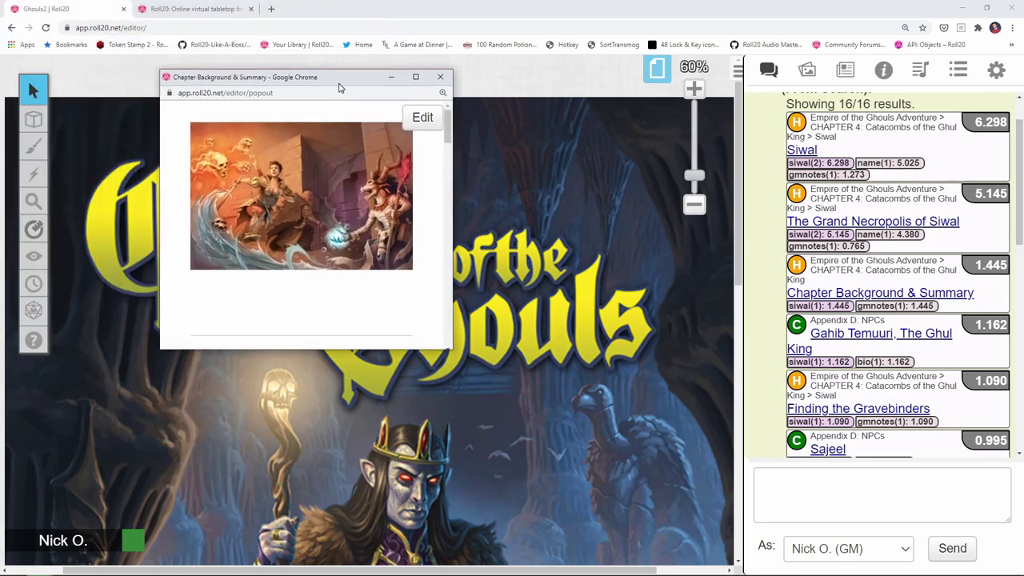
key(ctrl+f)
text(Siwa)
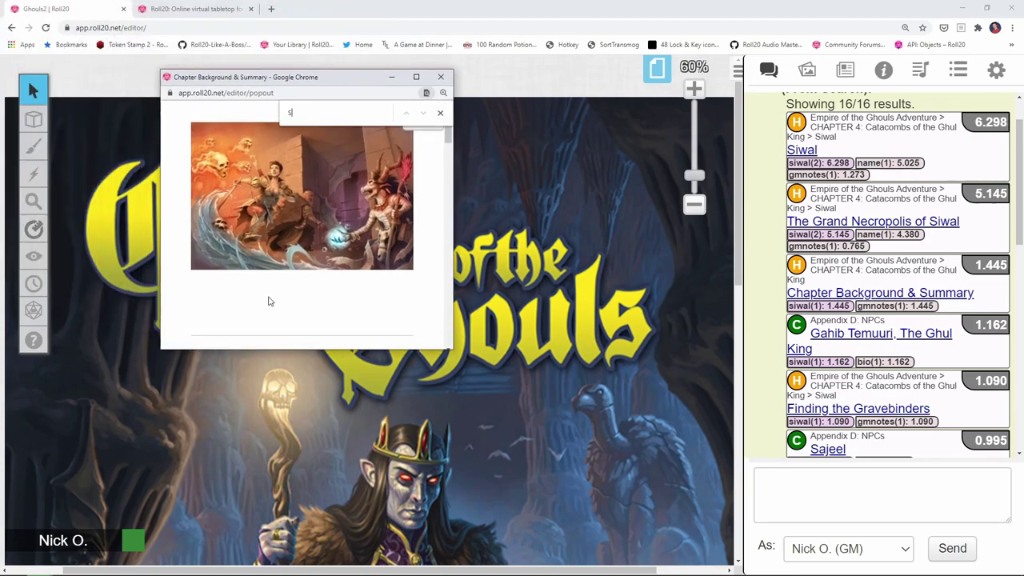
click(440, 77)
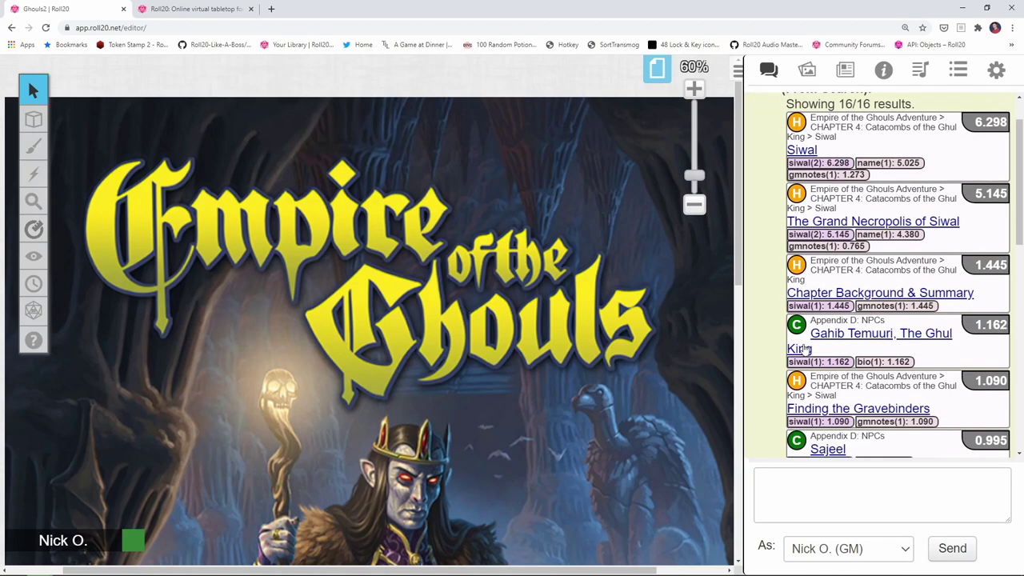
Send '!search on:handout Siwal' and scroll through the 14 handout-only results
scroll(802, 341, up, 1)
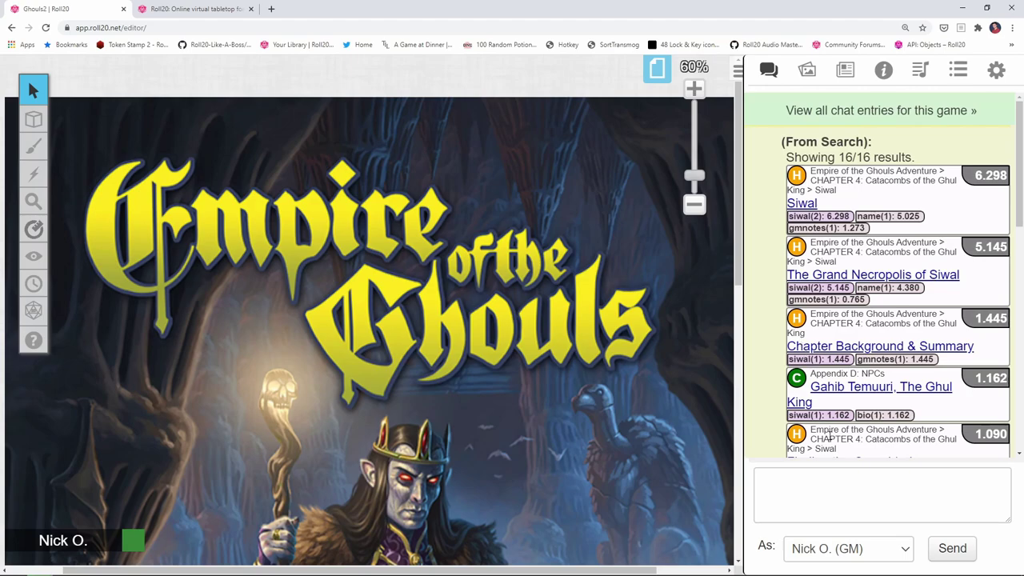
click(853, 495)
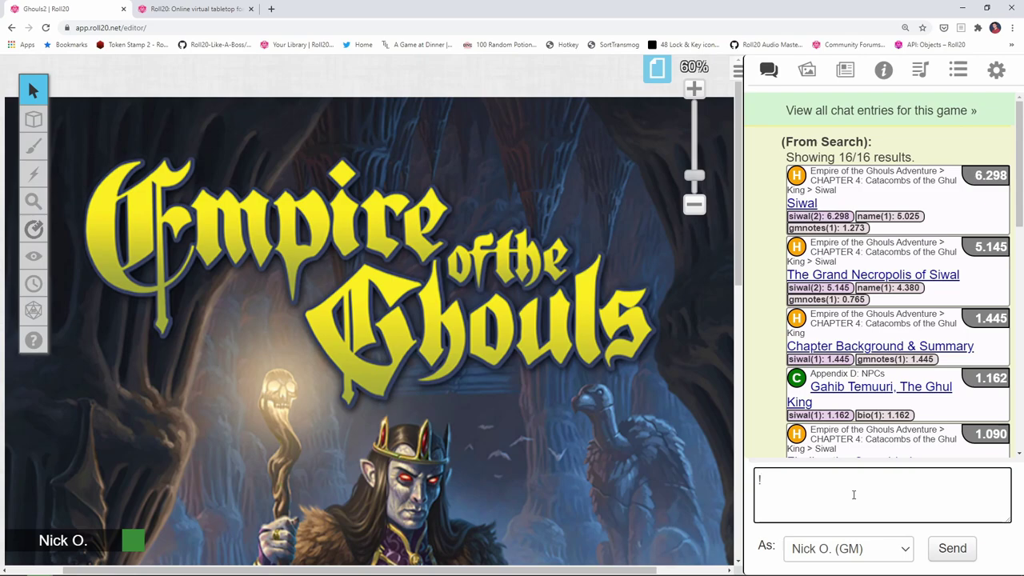
text(!search on:handout)
text(wal)
key(Return)
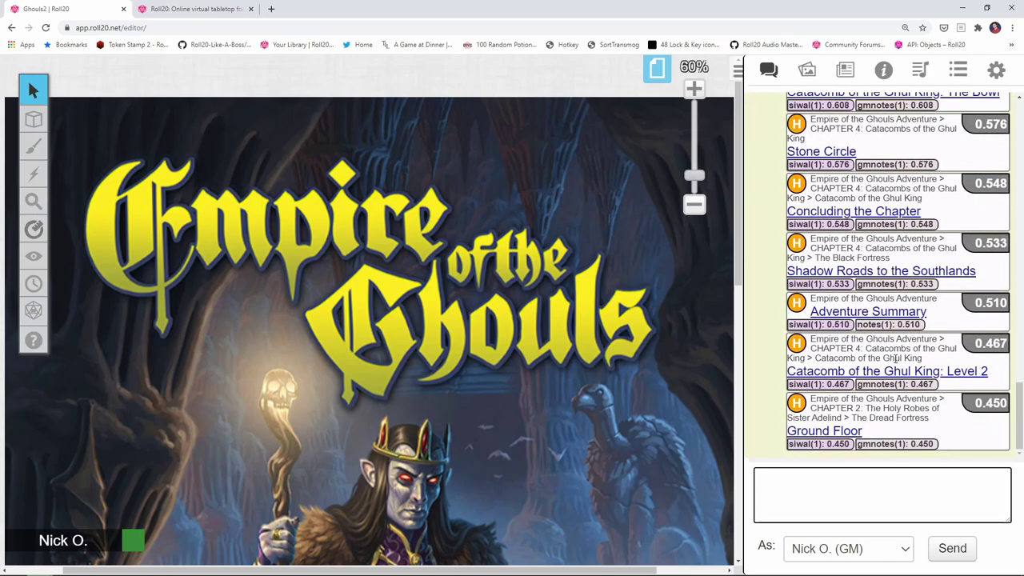
scroll(881, 336, up, 4)
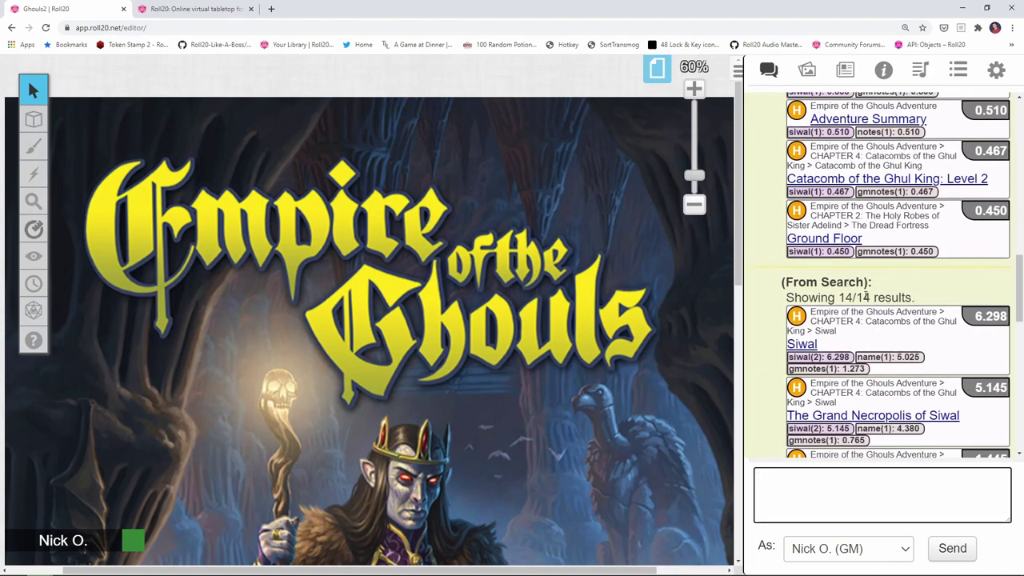
scroll(866, 297, down, 6)
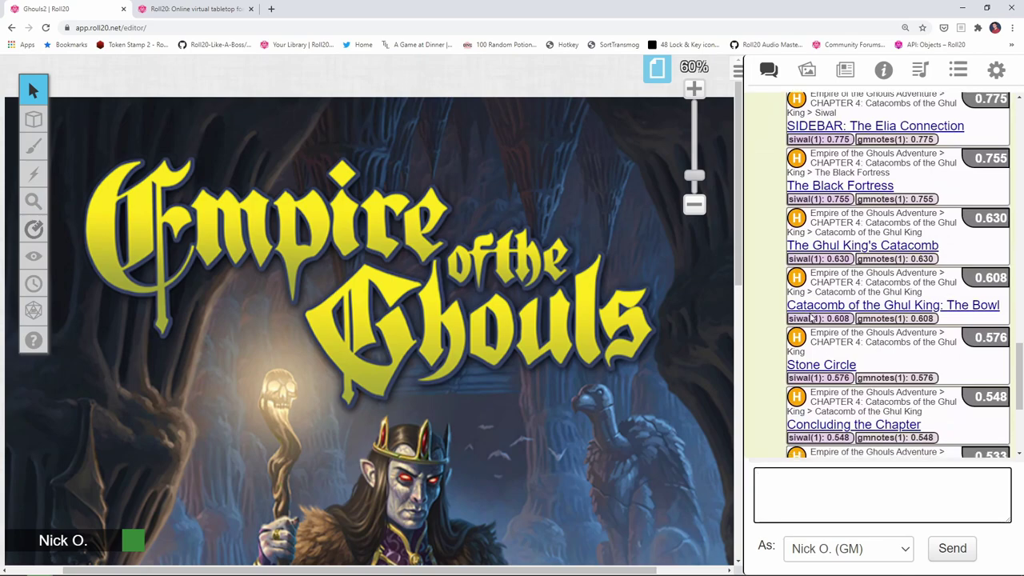
scroll(813, 318, down, 3)
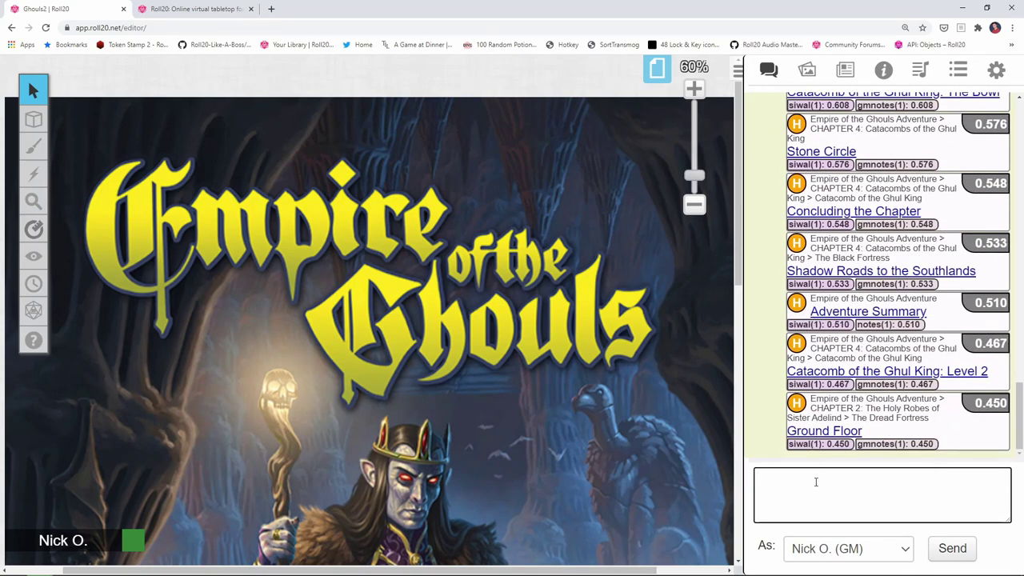
Recall the last search and change on:handout to on:character, returning Gahib Temuuri and Sajeel
click(817, 482)
key(Up)
key(Left)
key(Left)
key(Left)
key(Left)
key(Left)
key(Left)
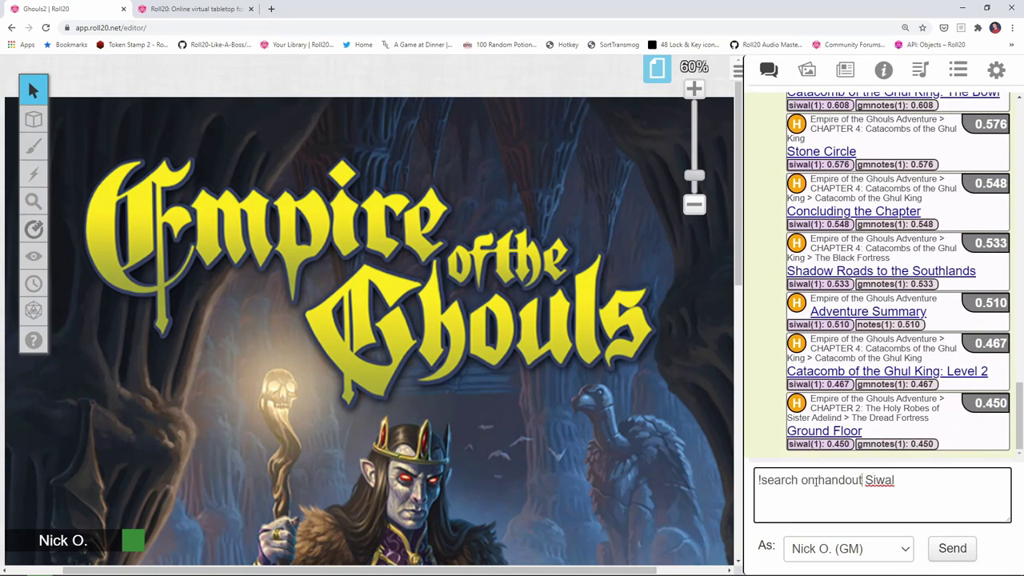
key(shift+Left)
key(shift+Left)
key(shift+Left)
key(shift+Left)
key(shift+Left)
key(shift+Left)
key(shift+Left)
text(Cha)
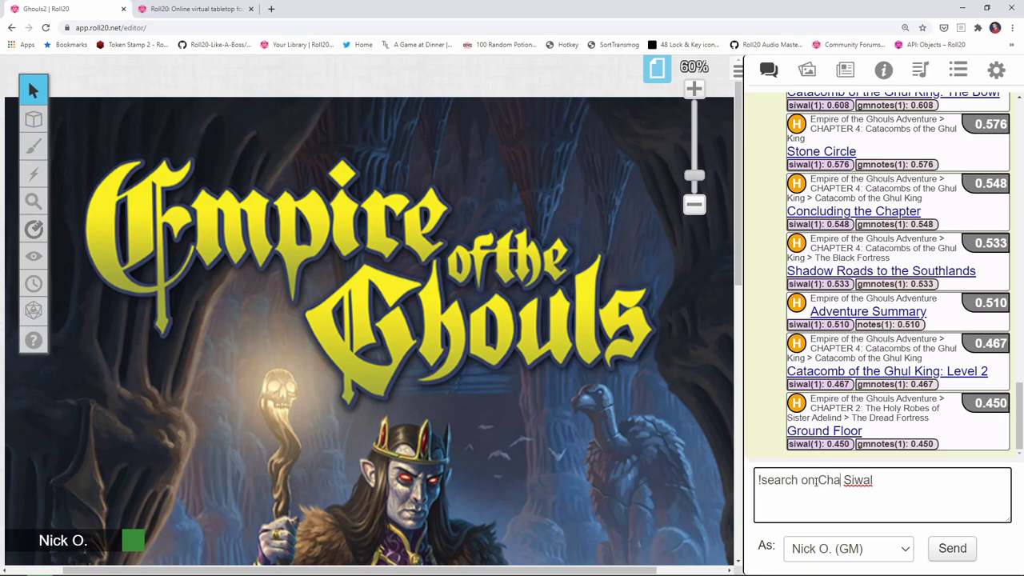
key(BackSpace)
key(BackSpace)
key(BackSpace)
text(chara)
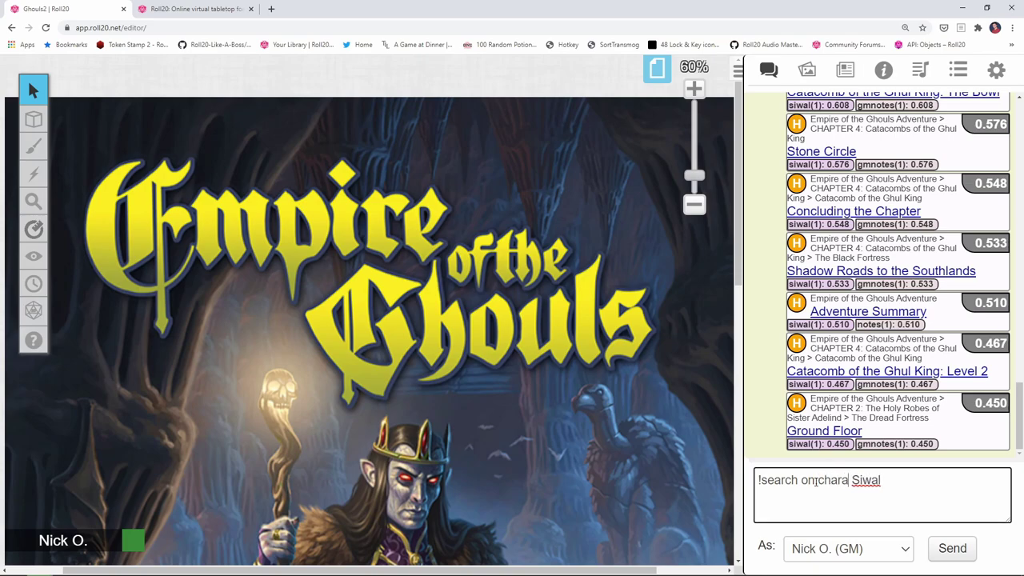
text(cter)
key(Return)
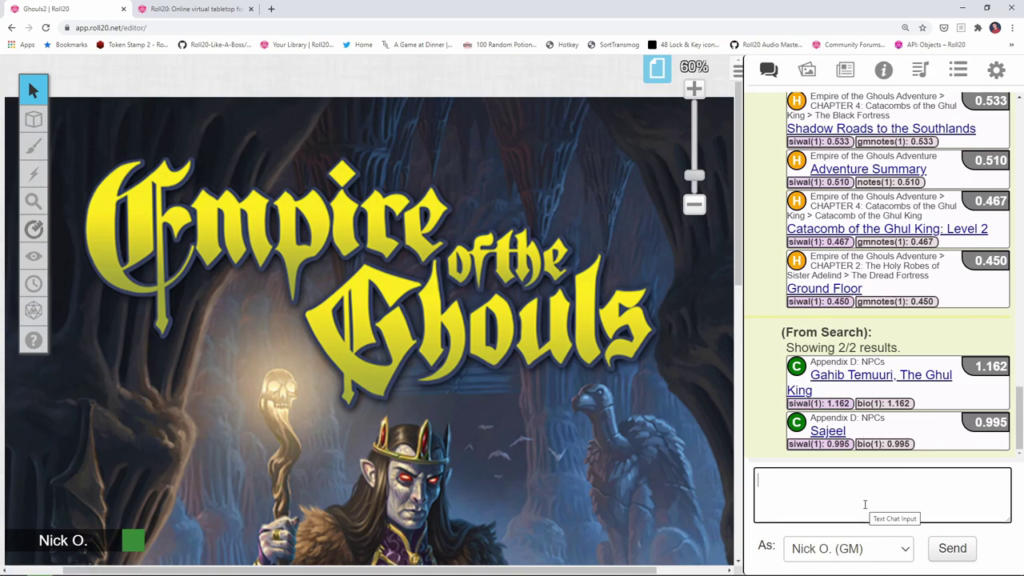
Search handout notes for Siwal, rerun it as in:gmnotes, and scroll the 13 results
text(!sear)
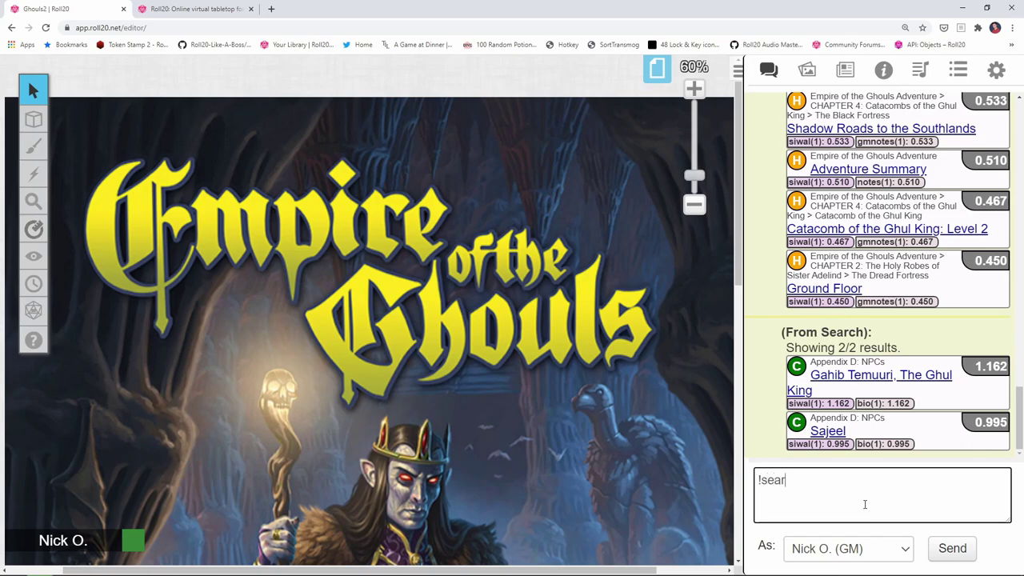
text(ch on:handout in:)
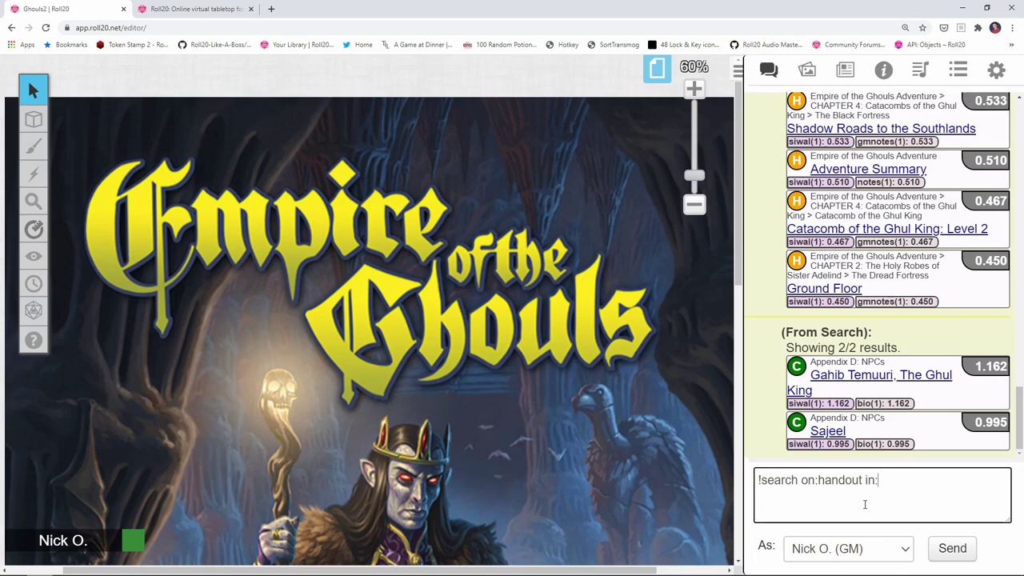
text(notes Siwal)
key(Return)
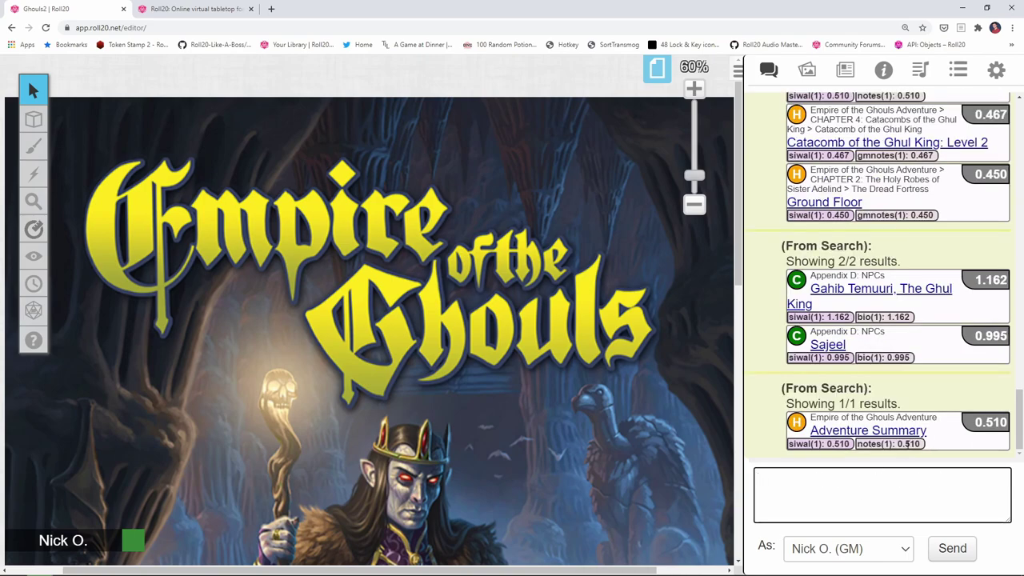
key(Up)
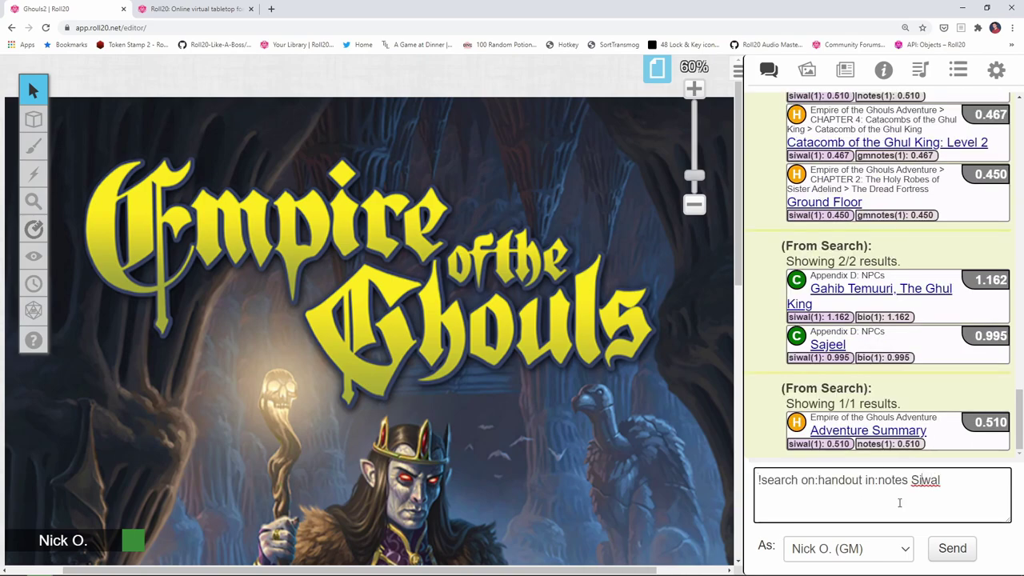
key(Left)
text(gm)
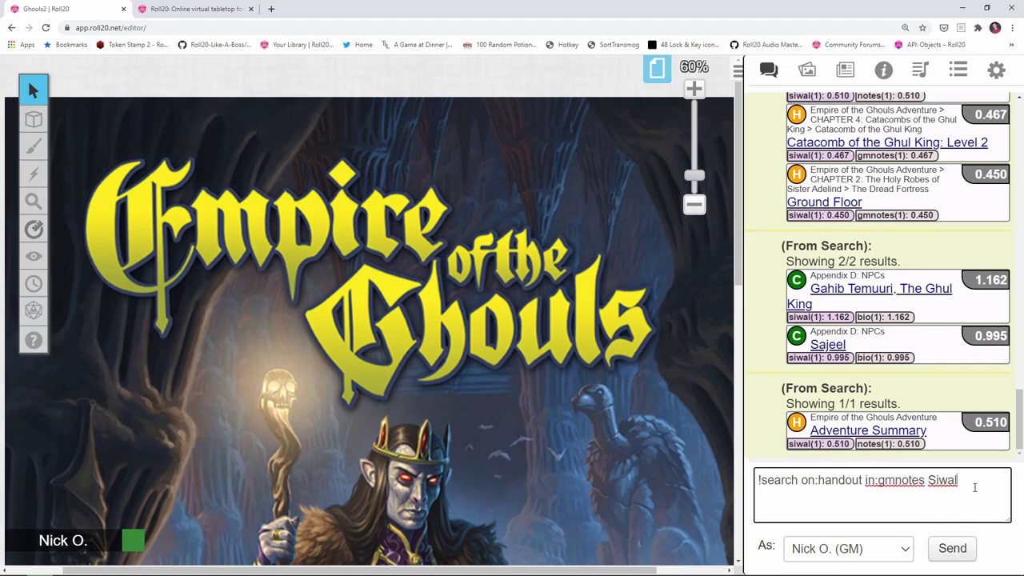
key(Return)
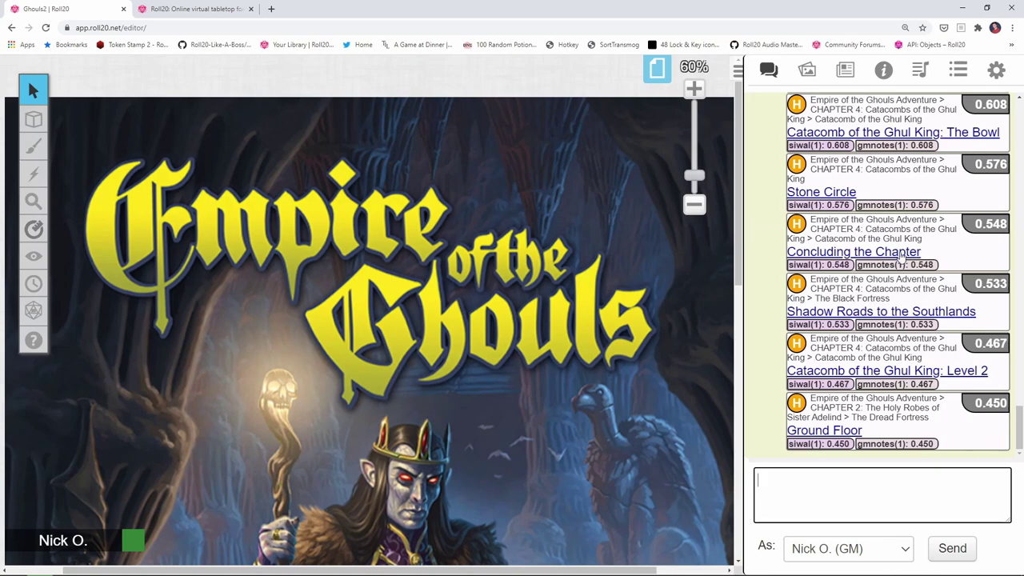
scroll(897, 248, up, 4)
scroll(895, 238, up, 5)
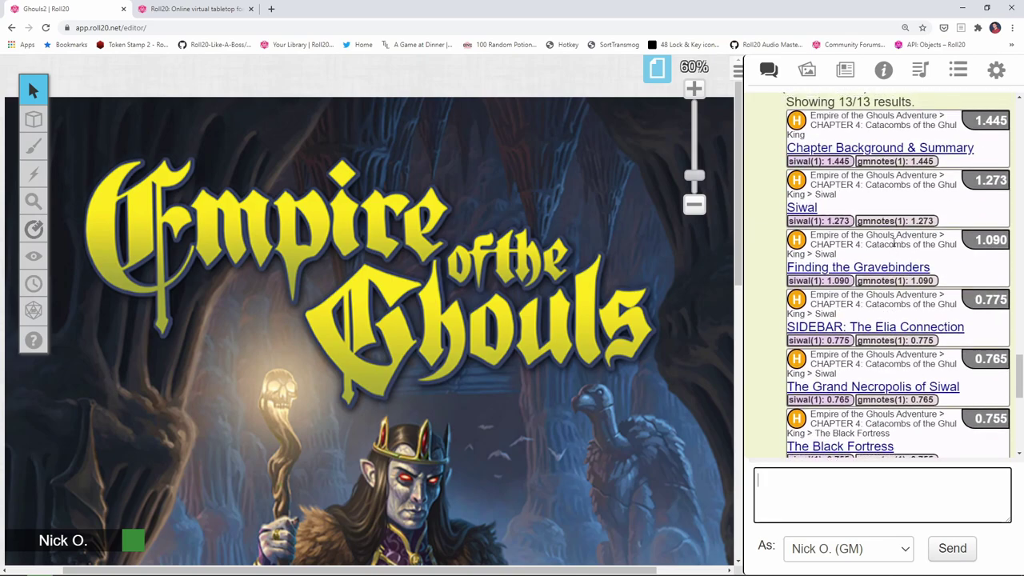
scroll(901, 370, down, 3)
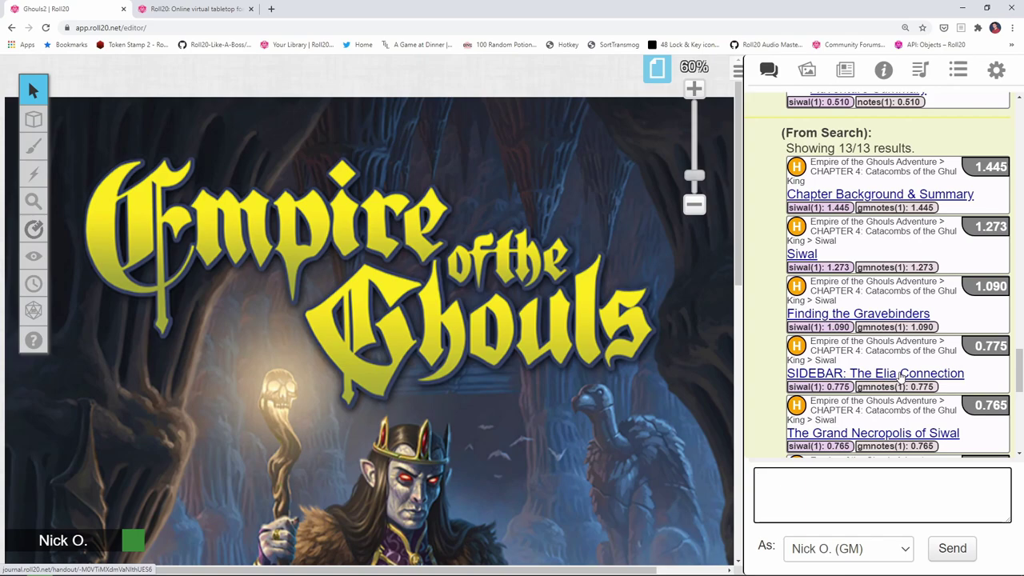
scroll(902, 376, down, 6)
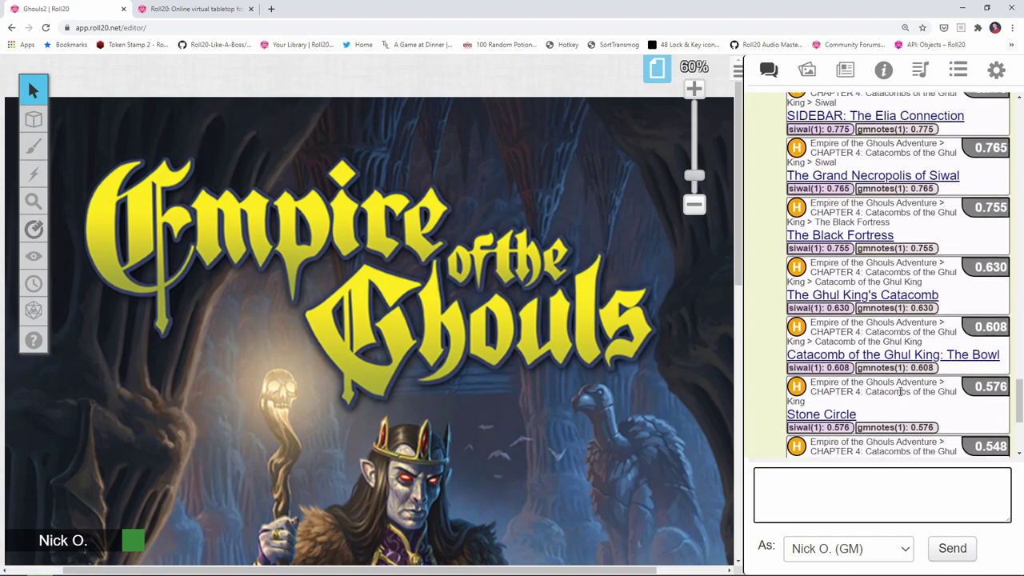
Send a '!search on:character in:bio' query, returning Gahib Temuuri (1.162) and Sajeel (0.995)
click(911, 491)
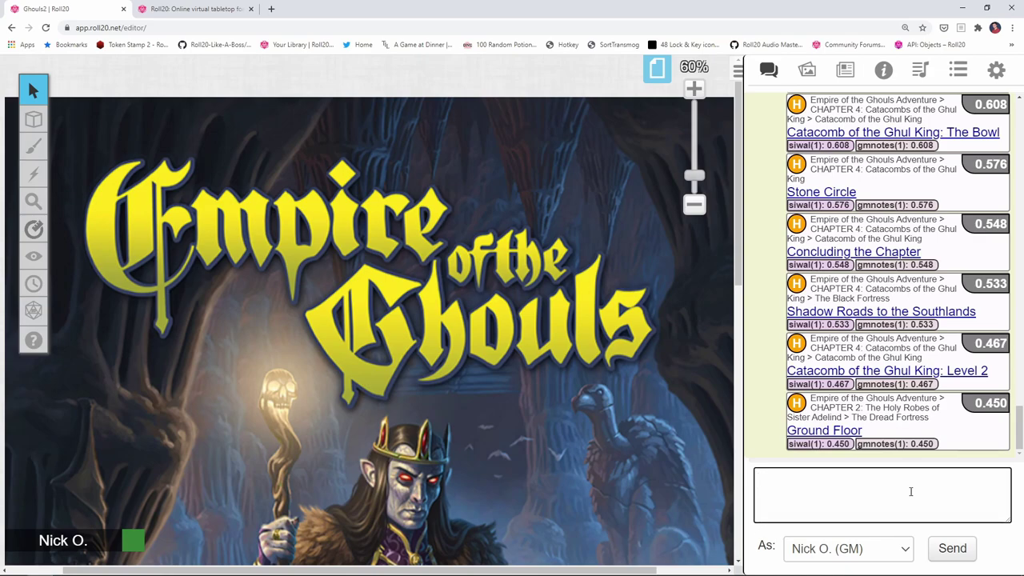
text(!search on:characte)
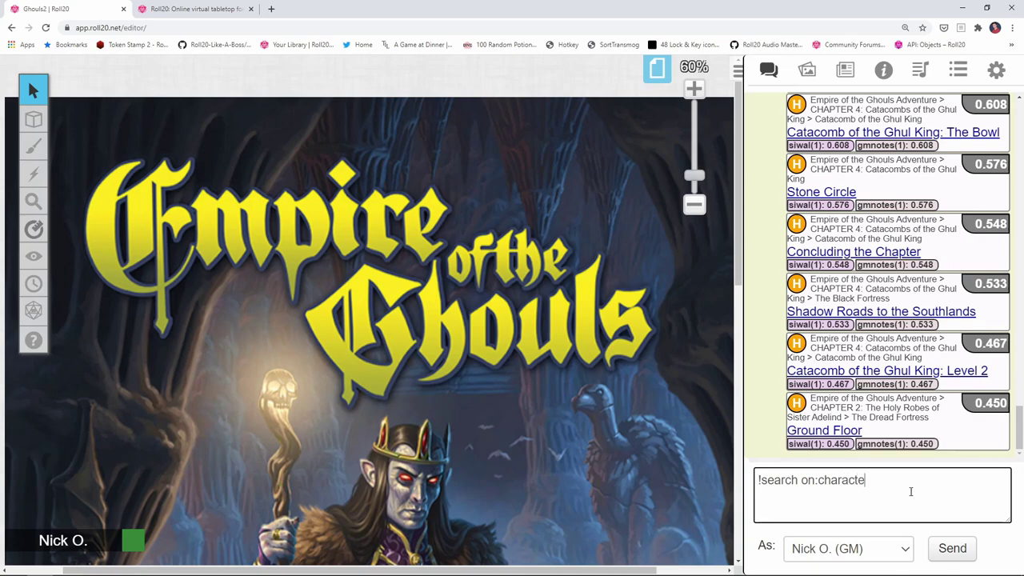
text(r in:bio Shea)
key(Return)
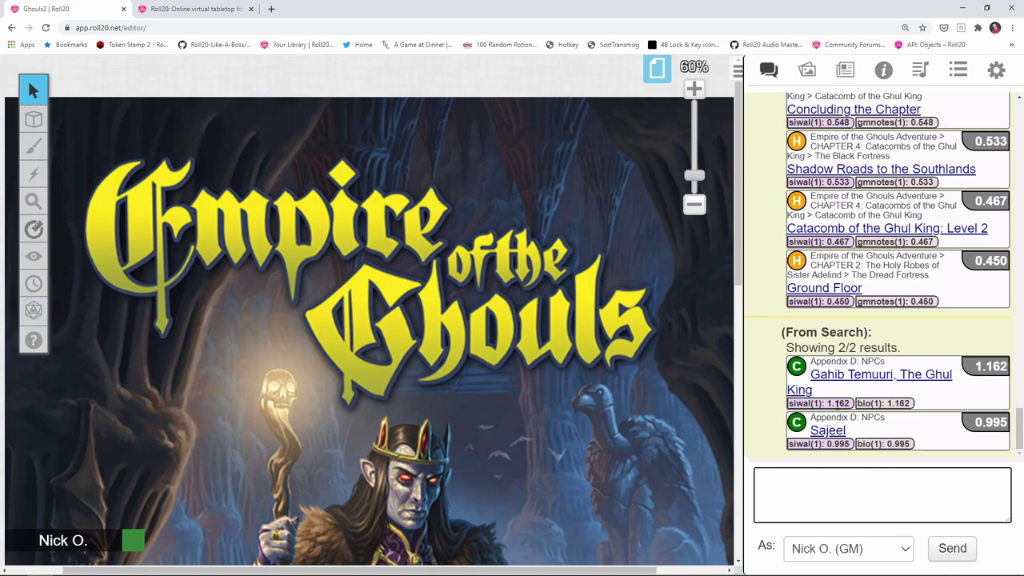
Scroll the Search script page's API Output Console to the 'corpus ready after 146.63 seconds' log line
click(228, 12)
scroll(211, 312, down, 14)
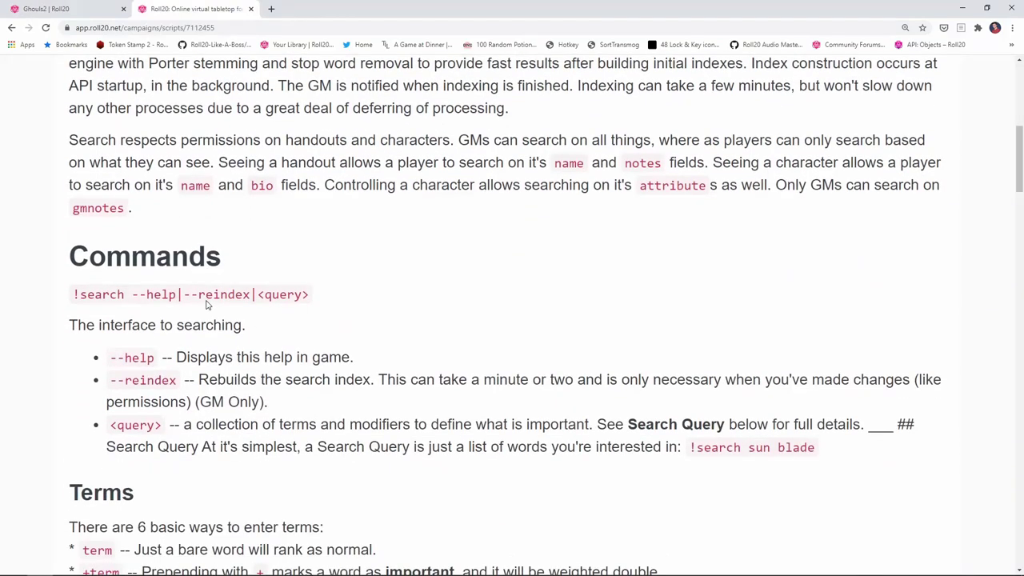
scroll(206, 304, down, 16)
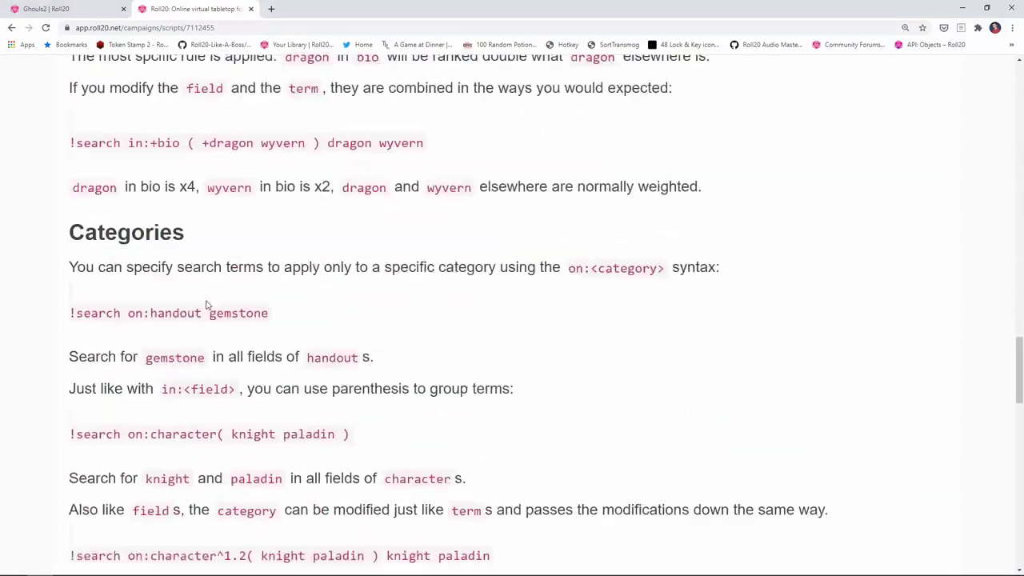
scroll(206, 305, down, 2)
scroll(207, 304, up, 8)
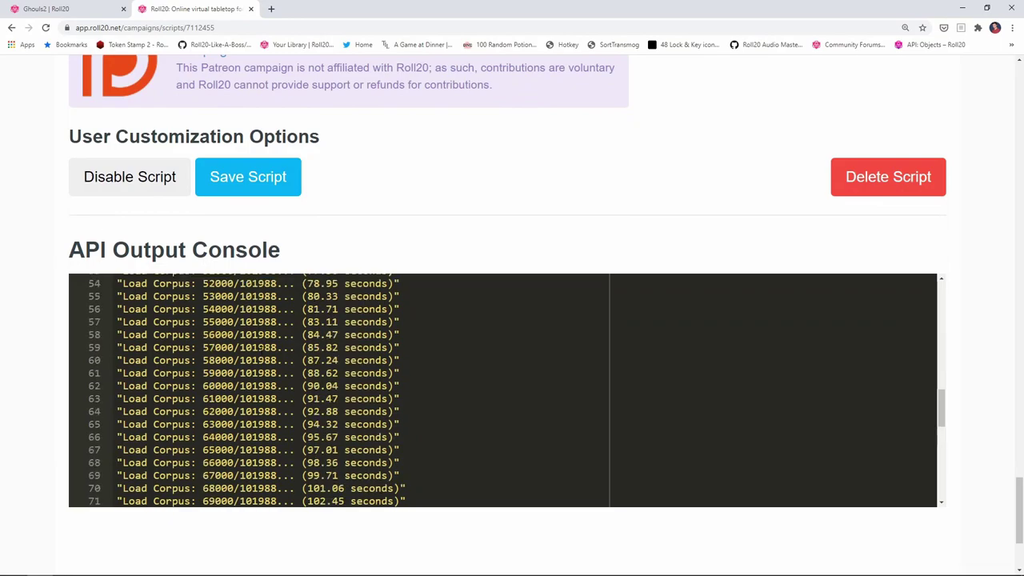
scroll(502, 391, up, 1)
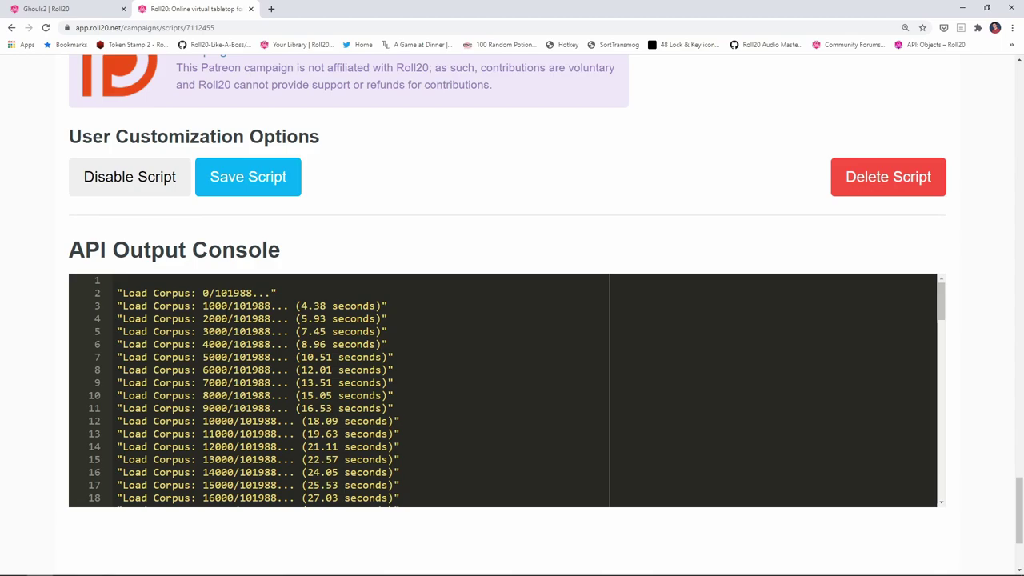
scroll(503, 390, down, 13)
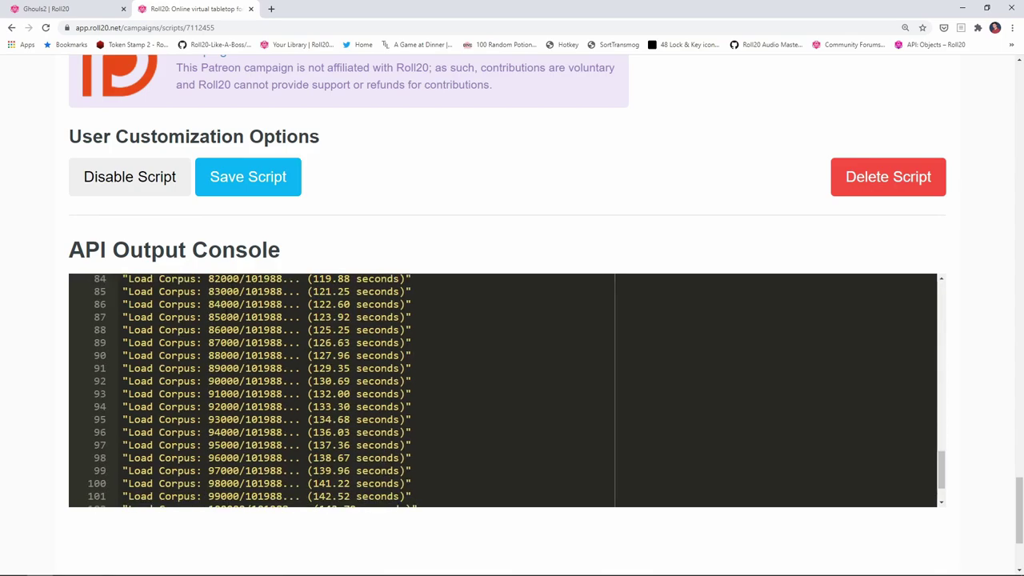
scroll(503, 391, down, 2)
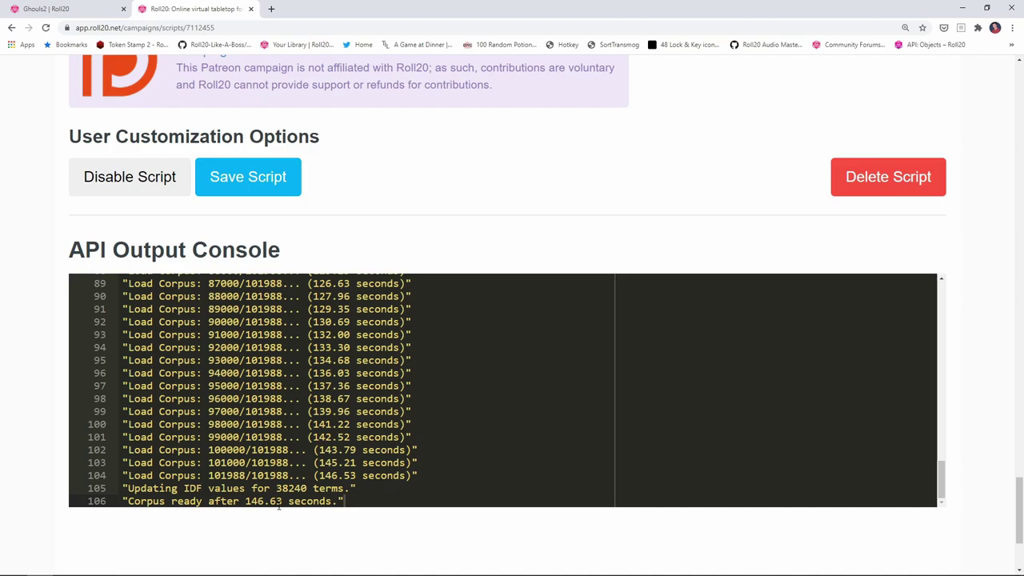
scroll(147, 110, up, 10)
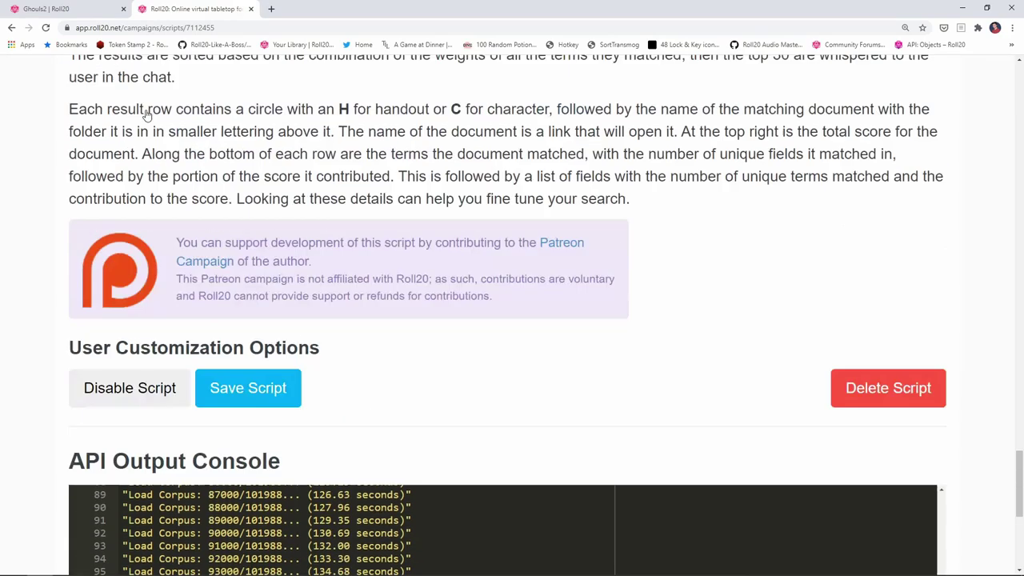
Back in the Ghouls2 game, send !search --reindex in chat to rebuild the search index
scroll(147, 110, up, 5)
click(48, 9)
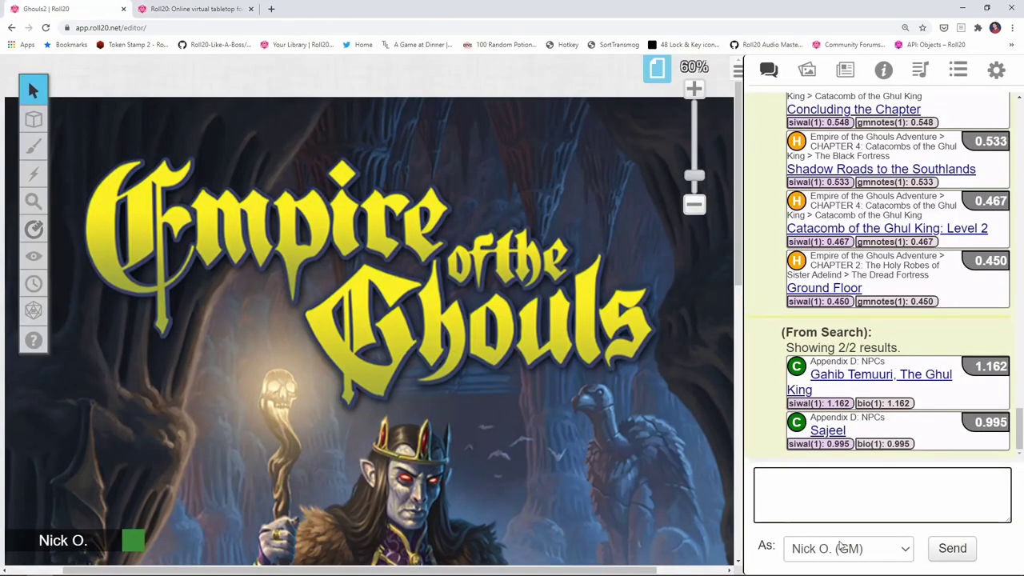
text(!search --reindex)
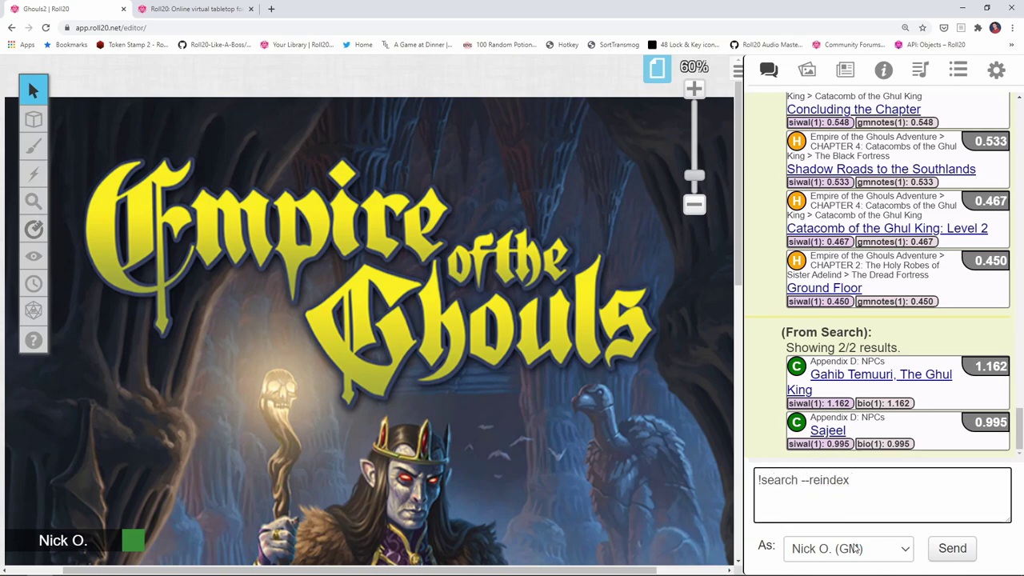
key(Return)
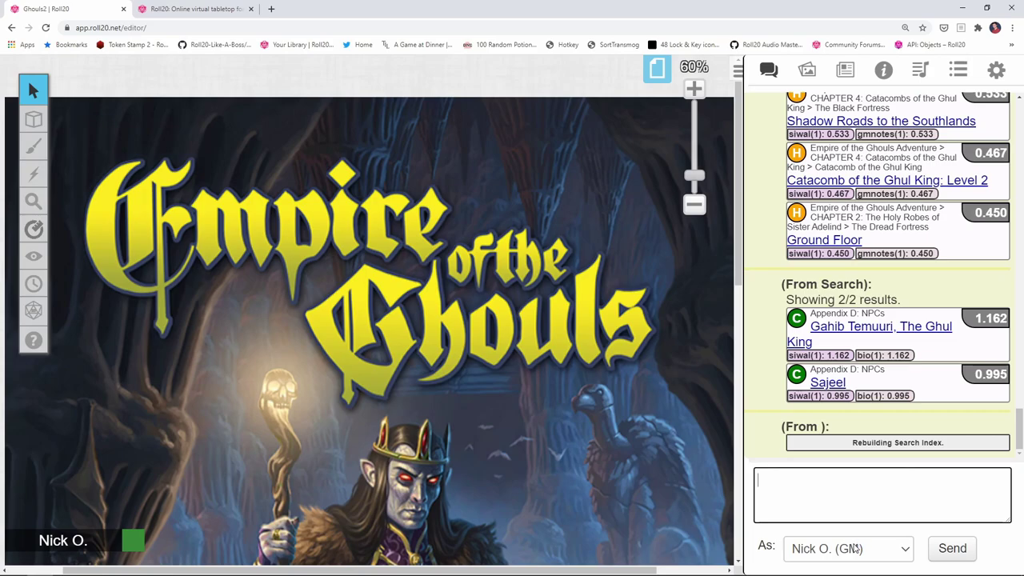
Glance at the Search script documentation page, then return to the game editor
click(241, 8)
scroll(366, 142, up, 4)
key(ctrl+shift+Tab)
Search chat for 'Elthas Morellien' and scroll through the six results, led by Elthas Morellien
text(!sea)
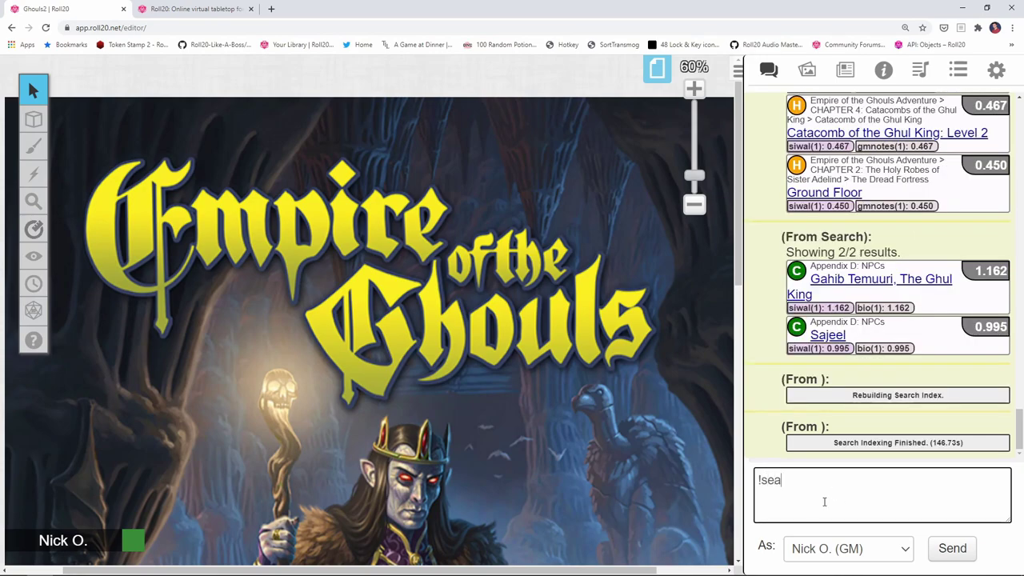
text(rch Elthas Morellien)
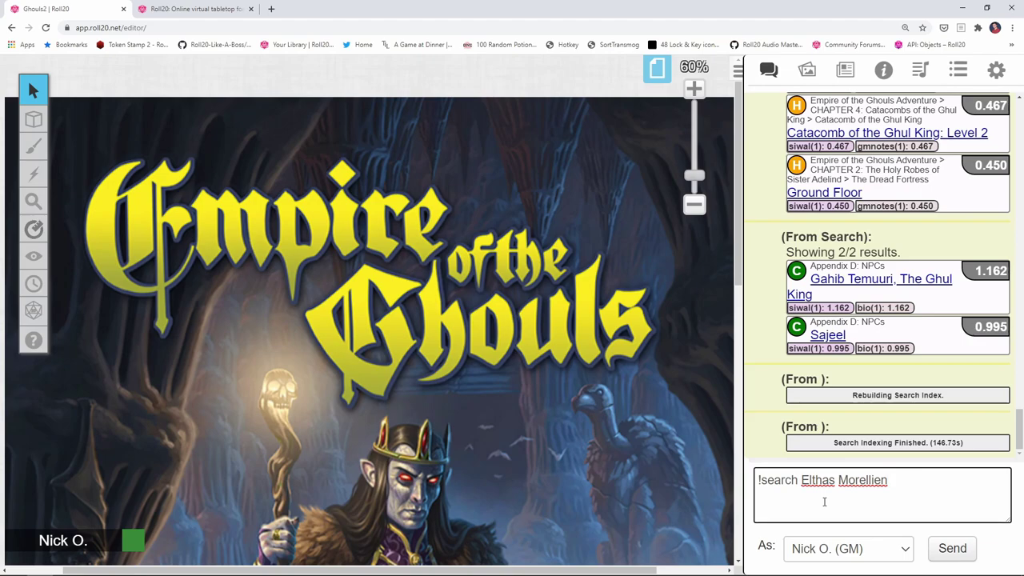
key(Return)
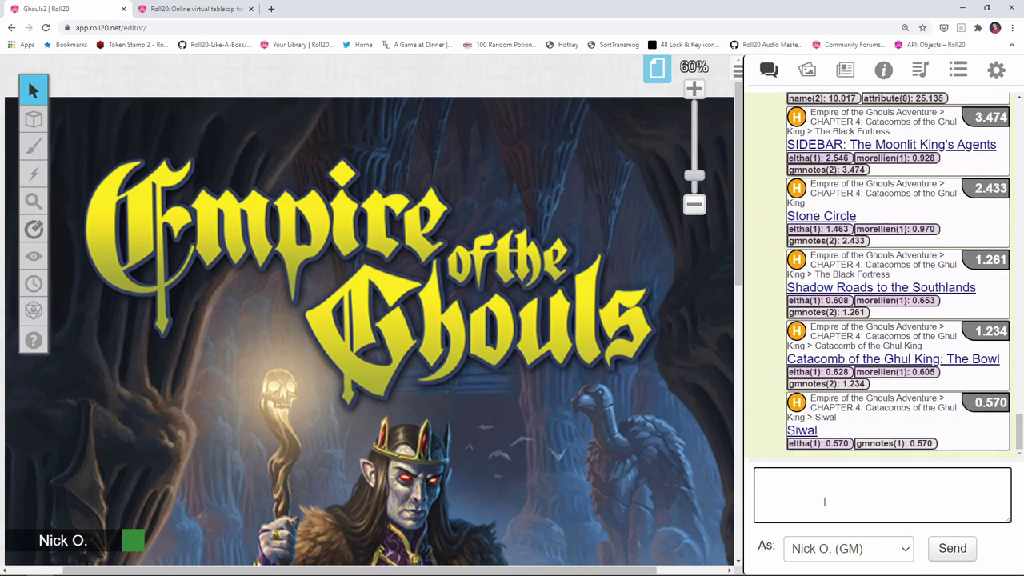
scroll(812, 264, up, 3)
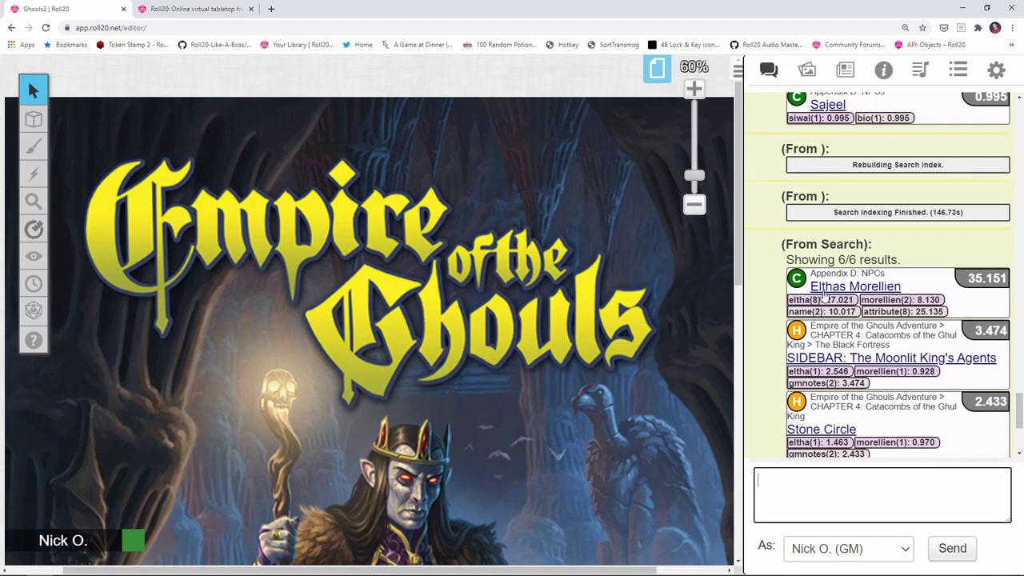
scroll(847, 295, down, 1)
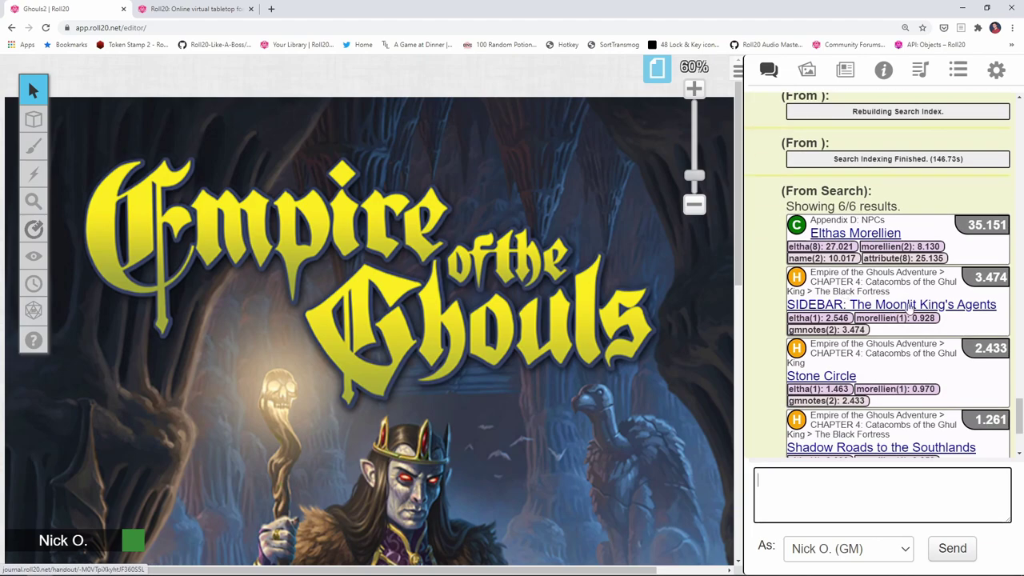
scroll(910, 323, down, 1)
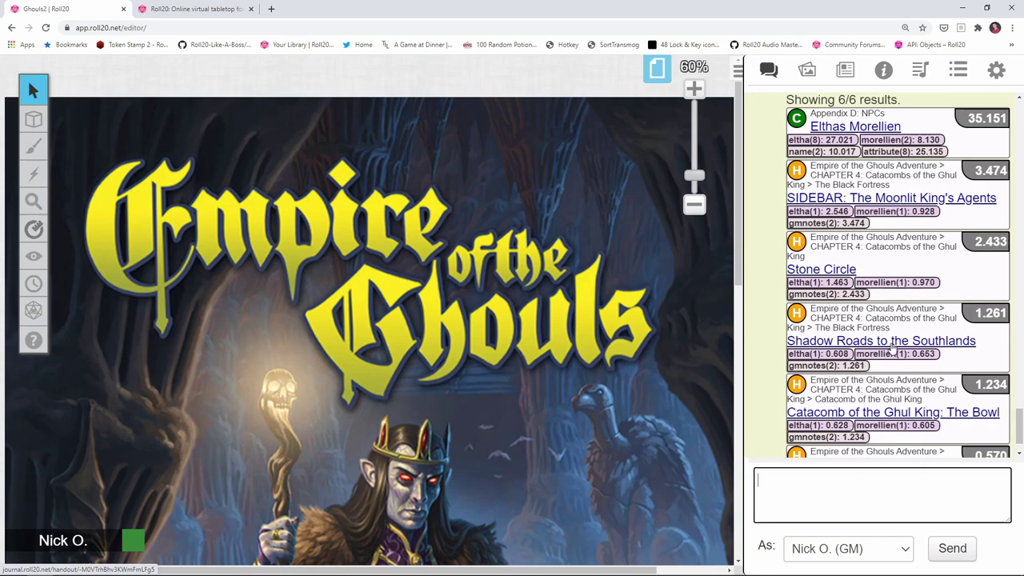
scroll(891, 347, down, 1)
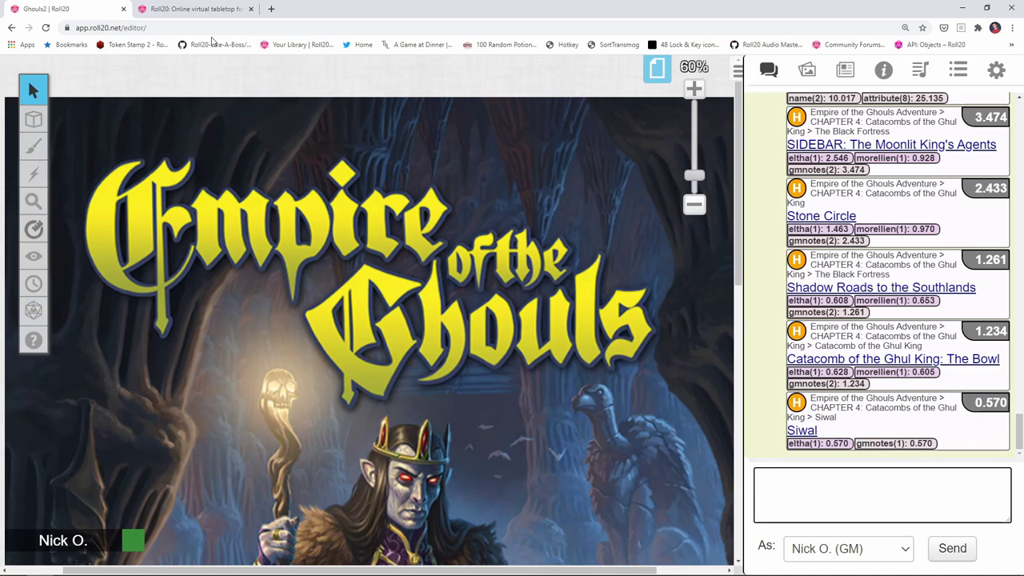
Show the Search documentation's Terms section on modifiers +, -, *, ~ and ^N
click(214, 12)
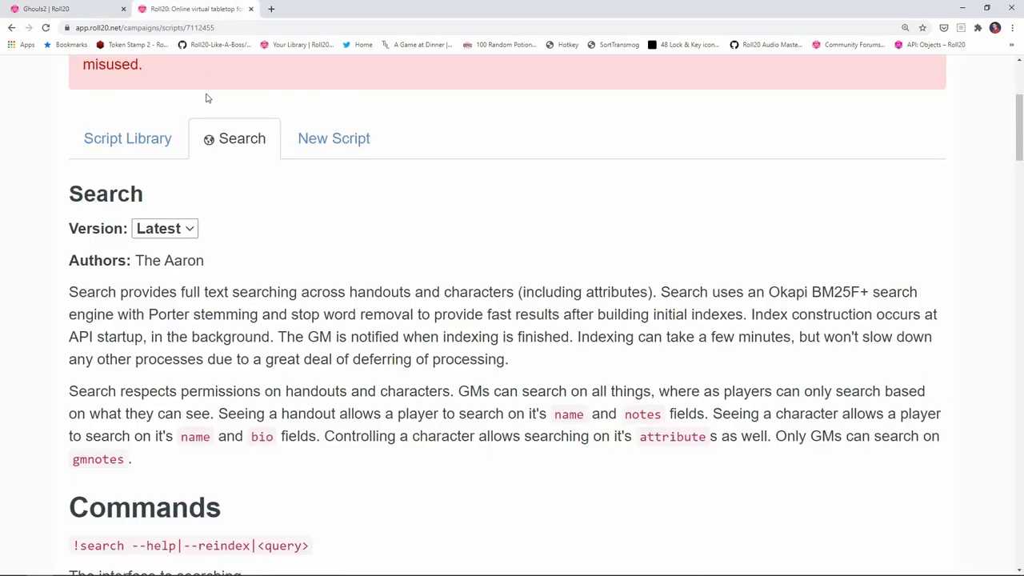
scroll(166, 236, down, 3)
scroll(166, 236, down, 5)
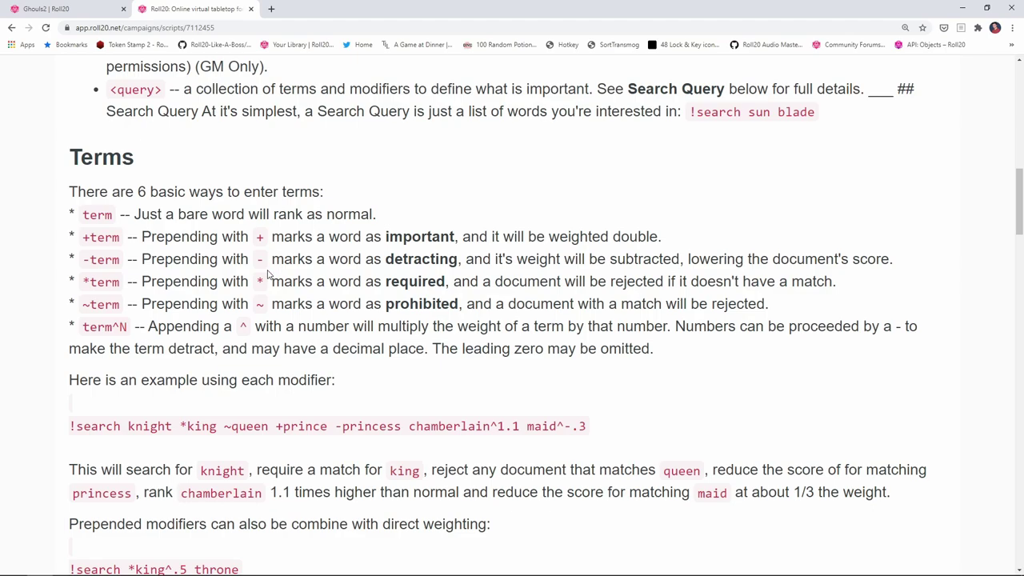
Return to the Ghouls2 game with the Elthas Morellien results visible in chat
click(112, 8)
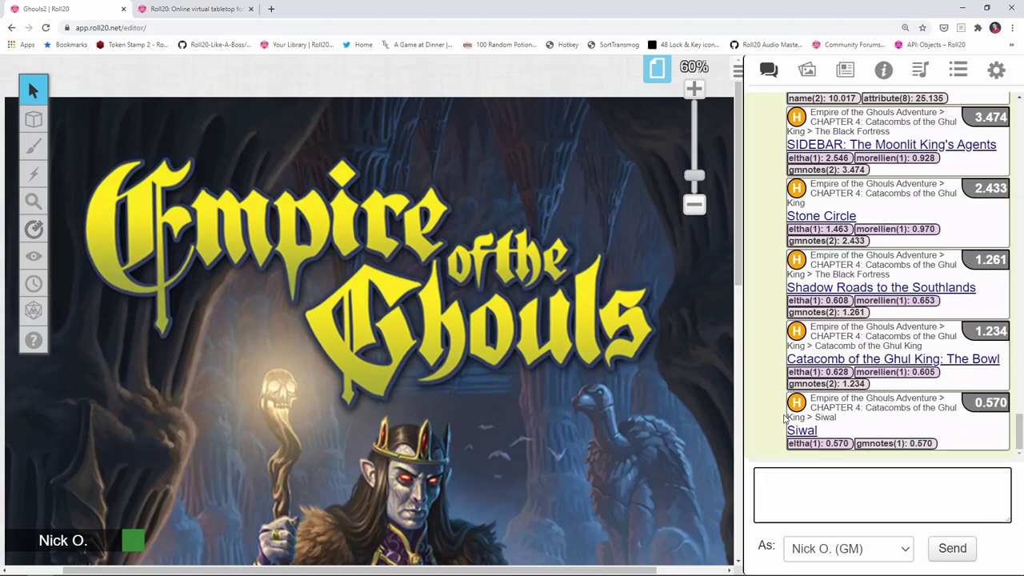